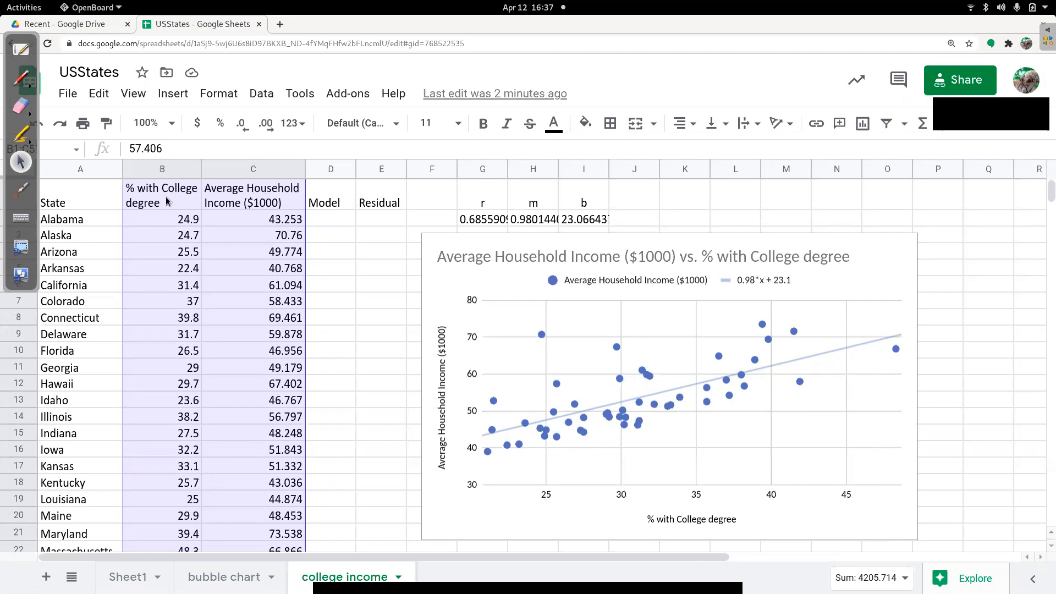
# - Compare the College and HouseholdIncome columns on Sheet1 with the data on the college income sheet
pyautogui.click(123, 572)
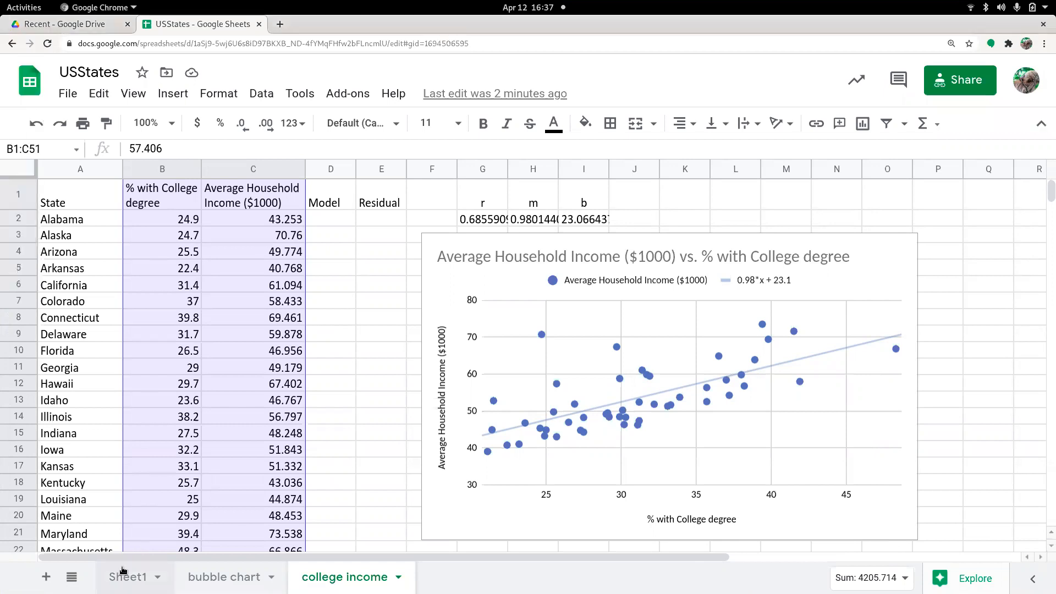
pyautogui.click(124, 571)
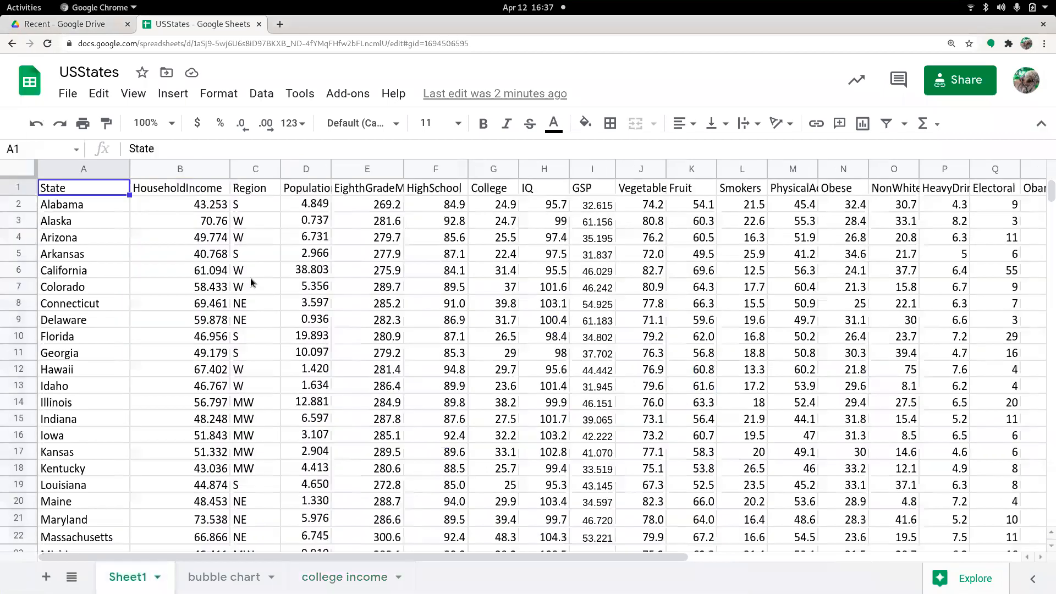
pyautogui.click(490, 192)
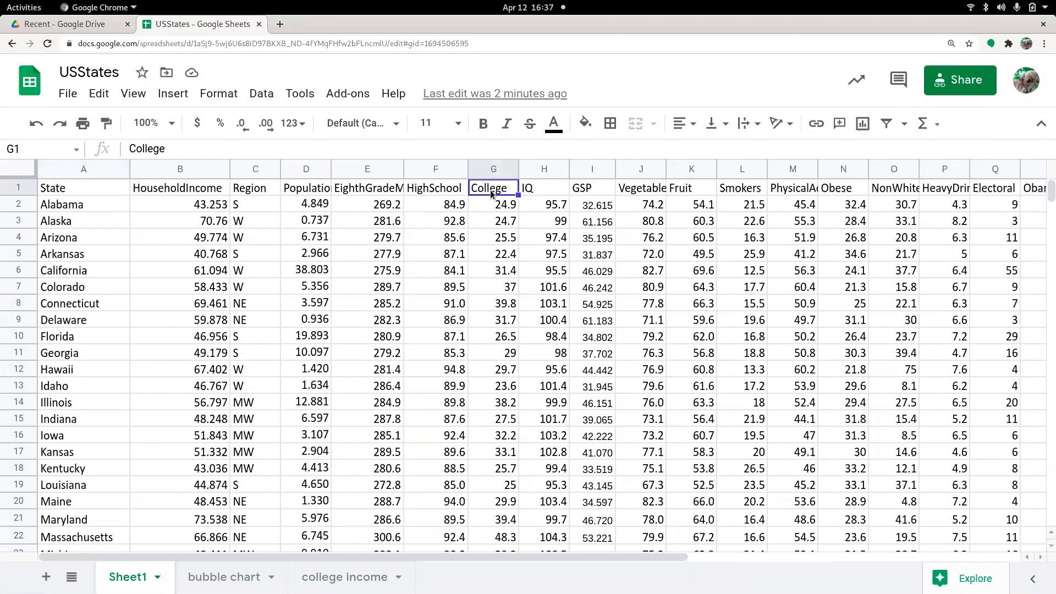
pyautogui.click(197, 188)
pyautogui.click(324, 578)
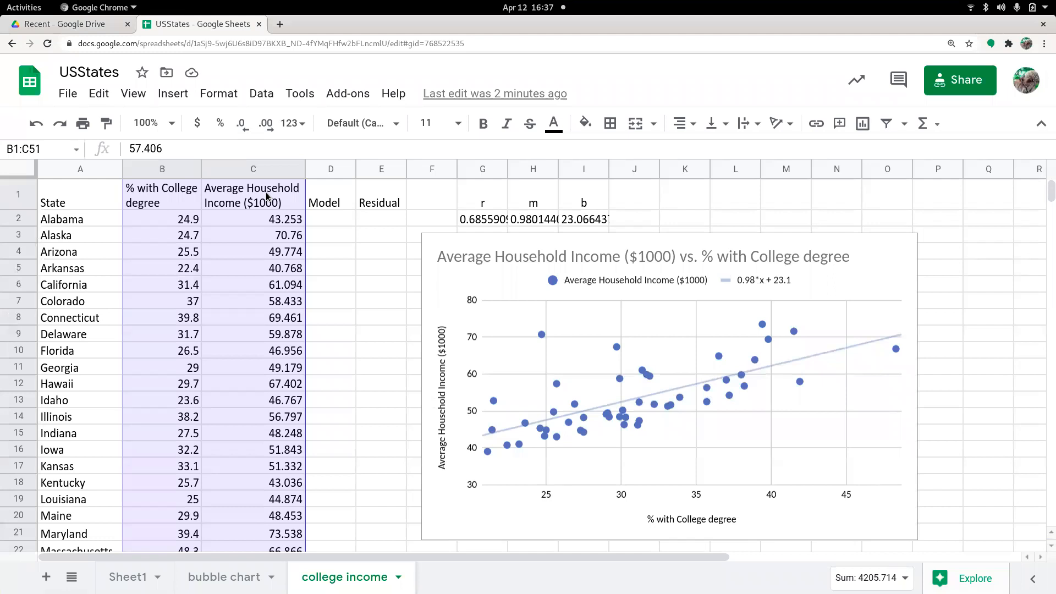
pyautogui.click(271, 220)
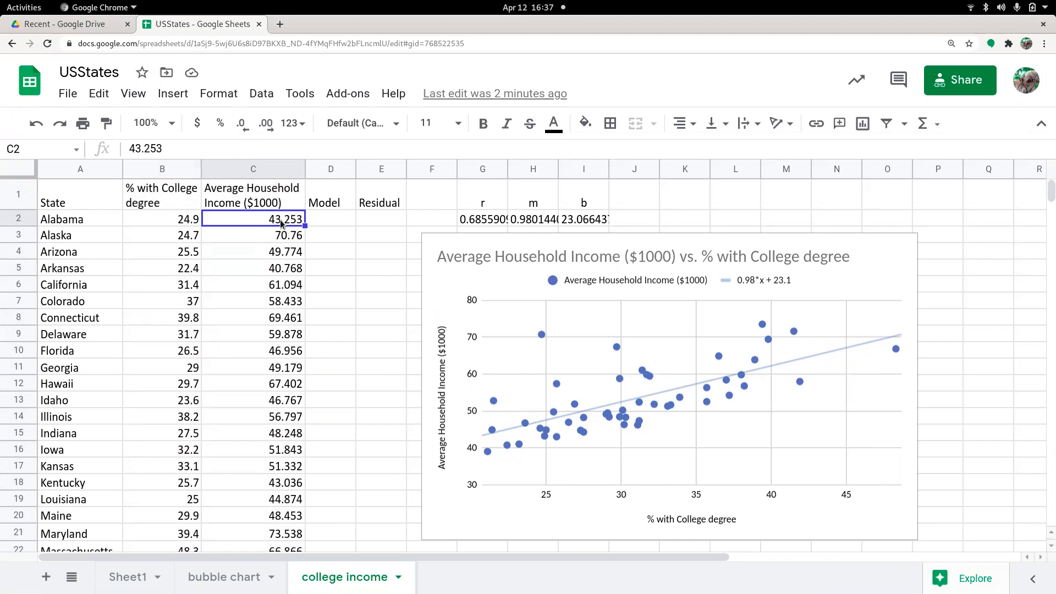
pyautogui.click(178, 221)
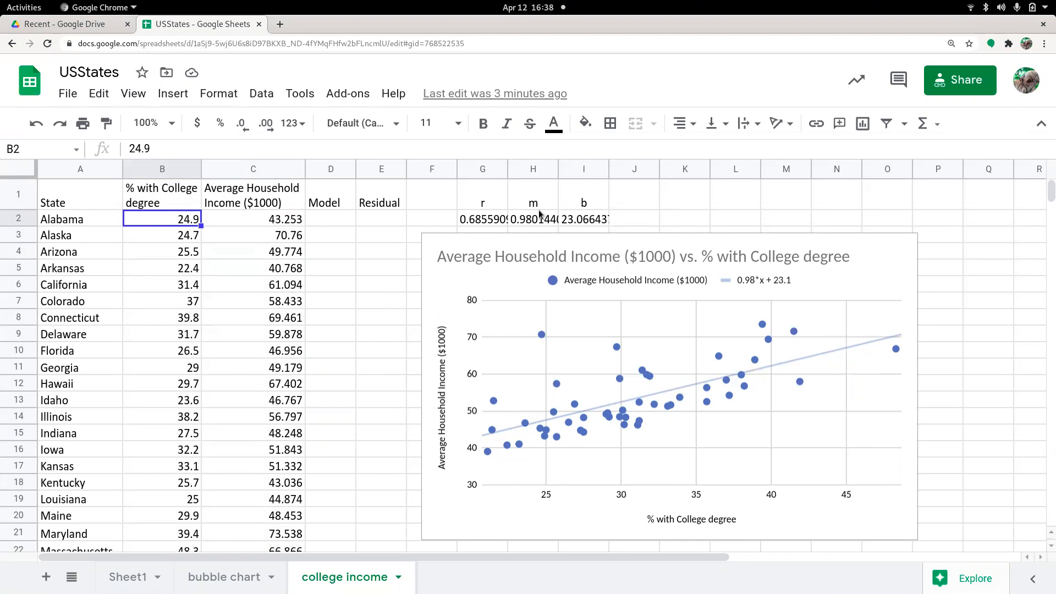
# - Format the r, m and b values in G2:I2 to show three decimal places
pyautogui.moveTo(486, 216); pyautogui.dragTo(588, 219)
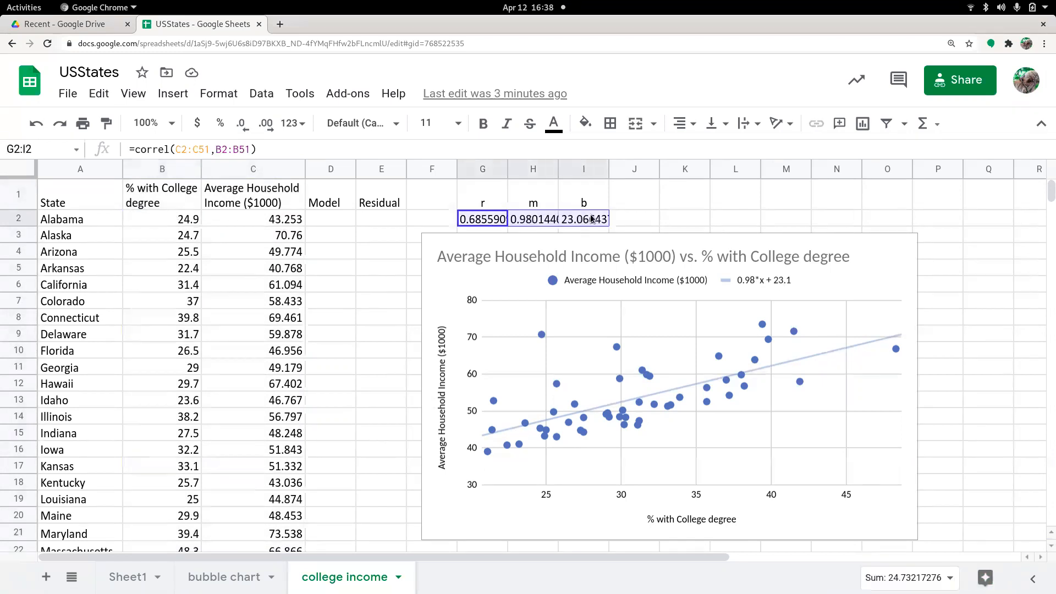
pyautogui.click(268, 124)
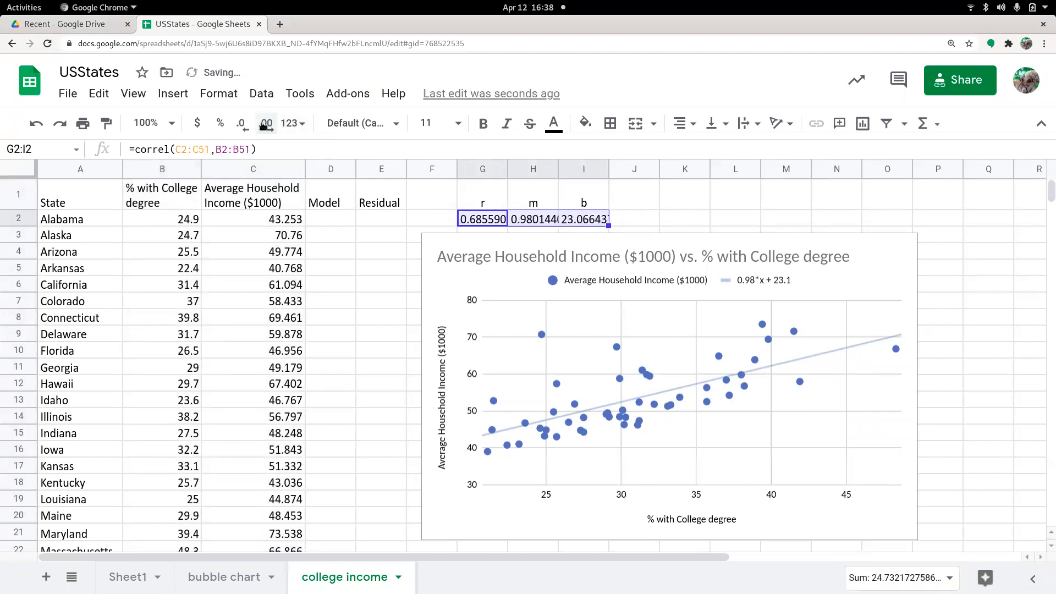
pyautogui.click(242, 127)
pyautogui.click(242, 127)
pyautogui.click(242, 127)
pyautogui.click(242, 126)
pyautogui.click(241, 127)
pyautogui.click(242, 127)
pyautogui.click(242, 126)
pyautogui.click(242, 127)
pyautogui.click(242, 126)
pyautogui.click(242, 126)
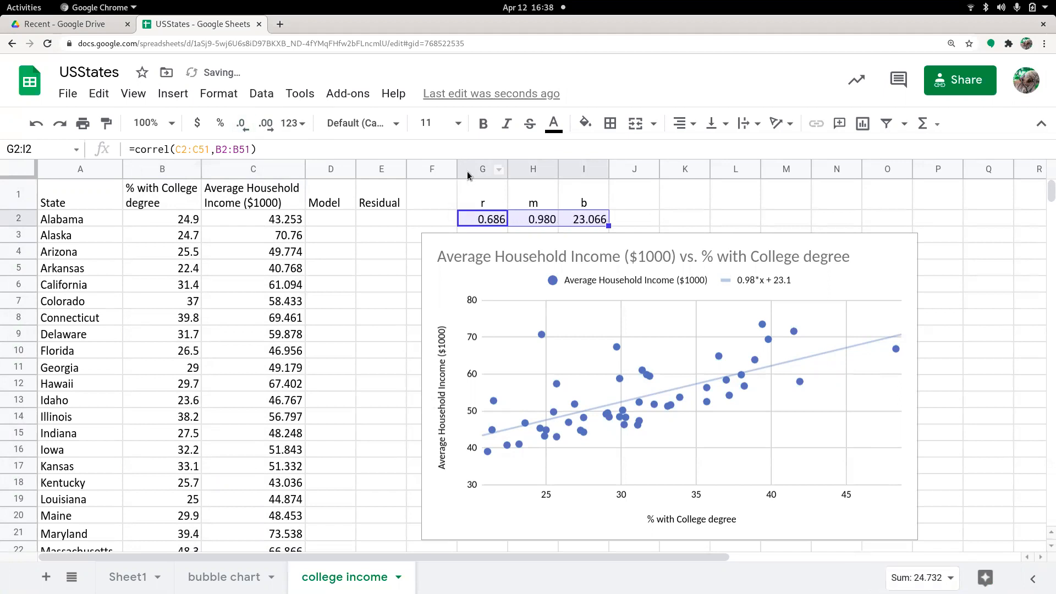
# - Inspect the correl, slope and intercept formulas behind the r, m and b cells
pyautogui.click(483, 202)
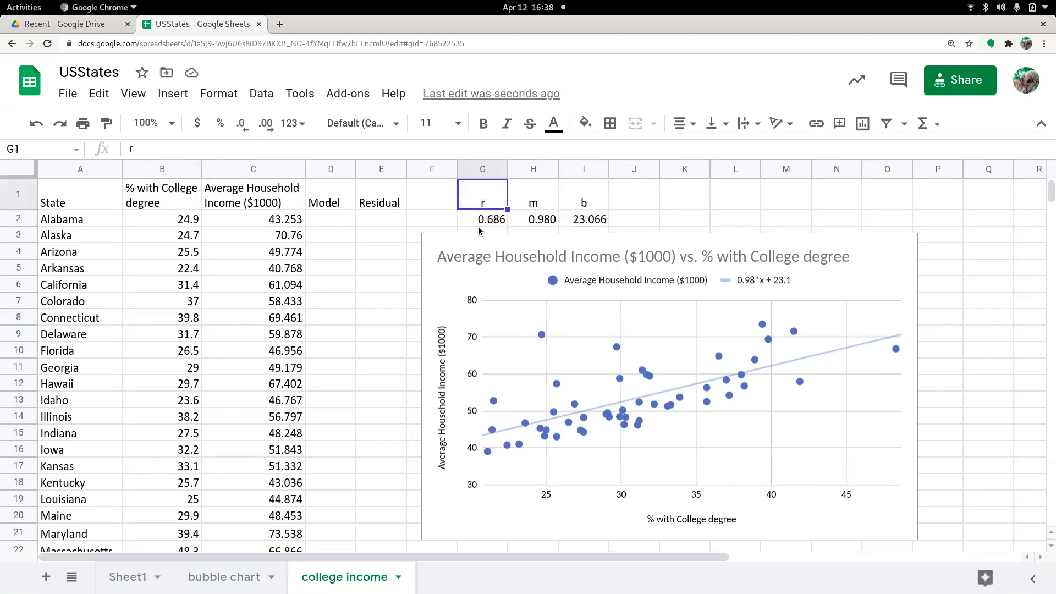
pyautogui.doubleClick(479, 220)
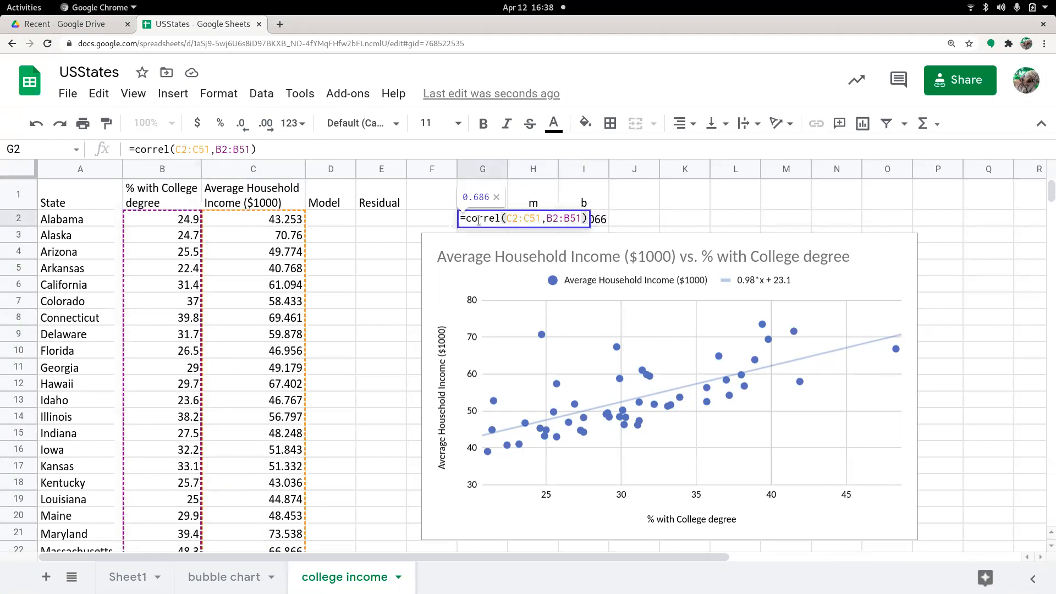
pyautogui.press('Return')
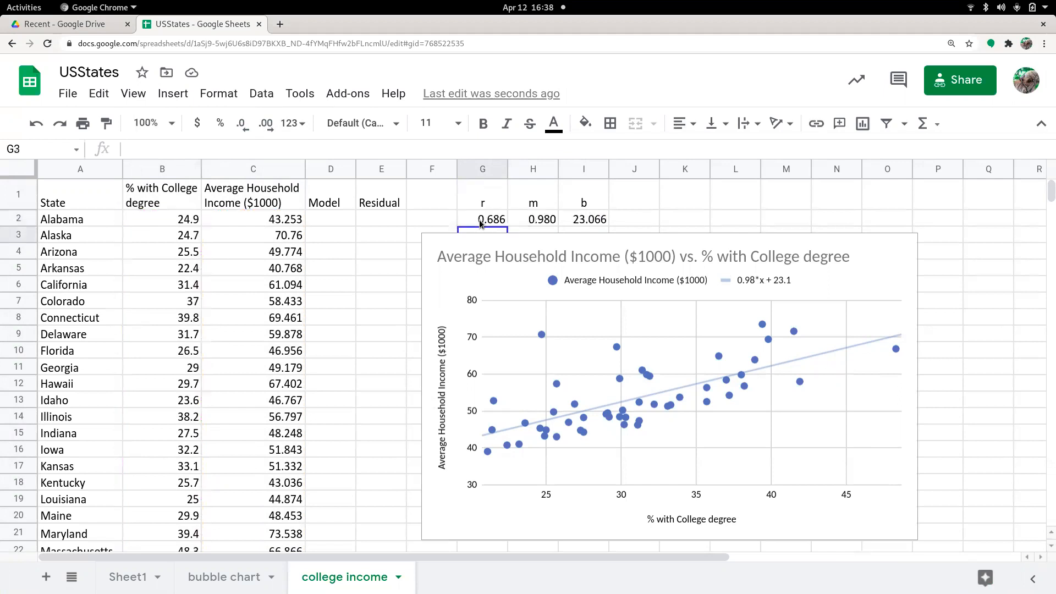
pyautogui.doubleClick(542, 219)
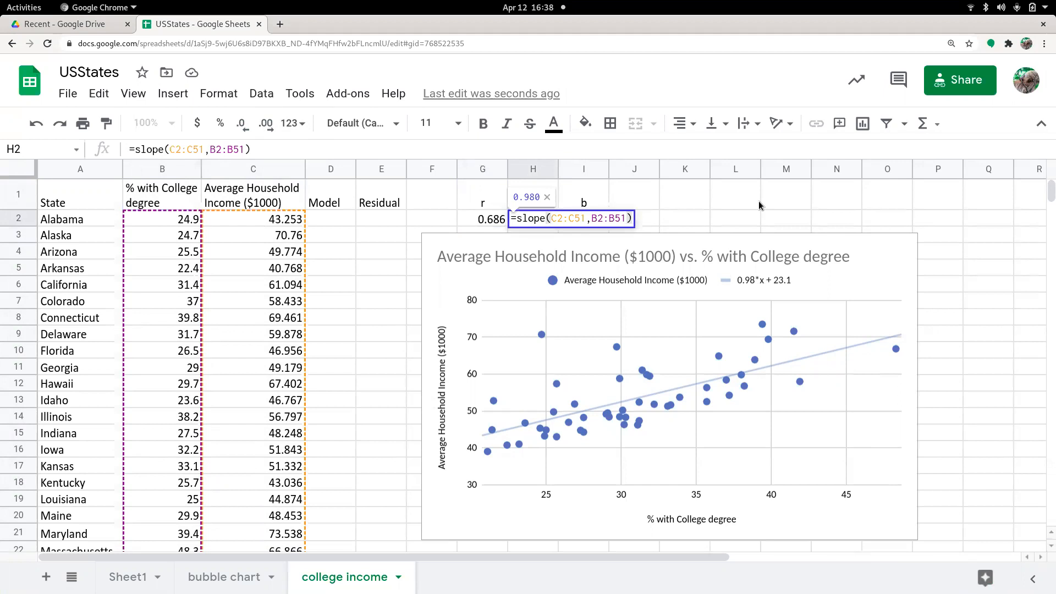
pyautogui.press('Return')
pyautogui.doubleClick(589, 221)
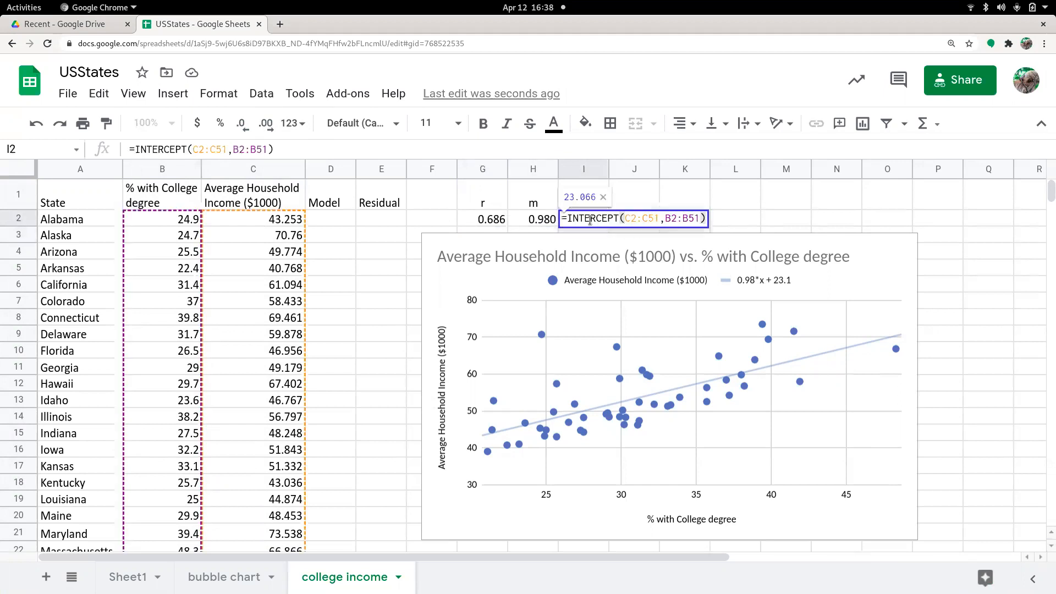
pyautogui.press('Return')
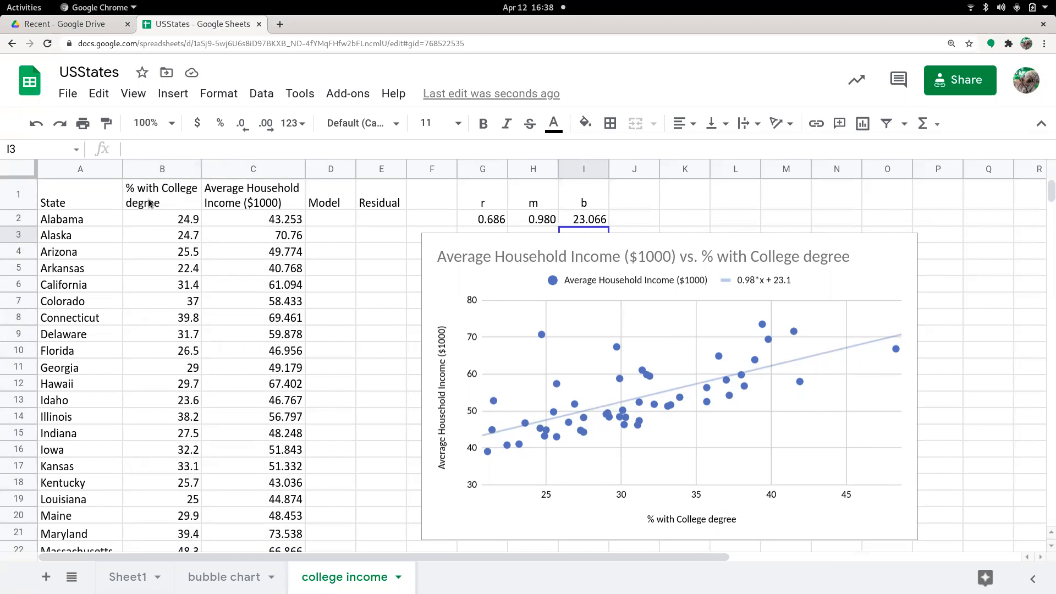
# - Capture the scatter chart from the spreadsheet and add it to the current whiteboard page
pyautogui.moveTo(0, 0)
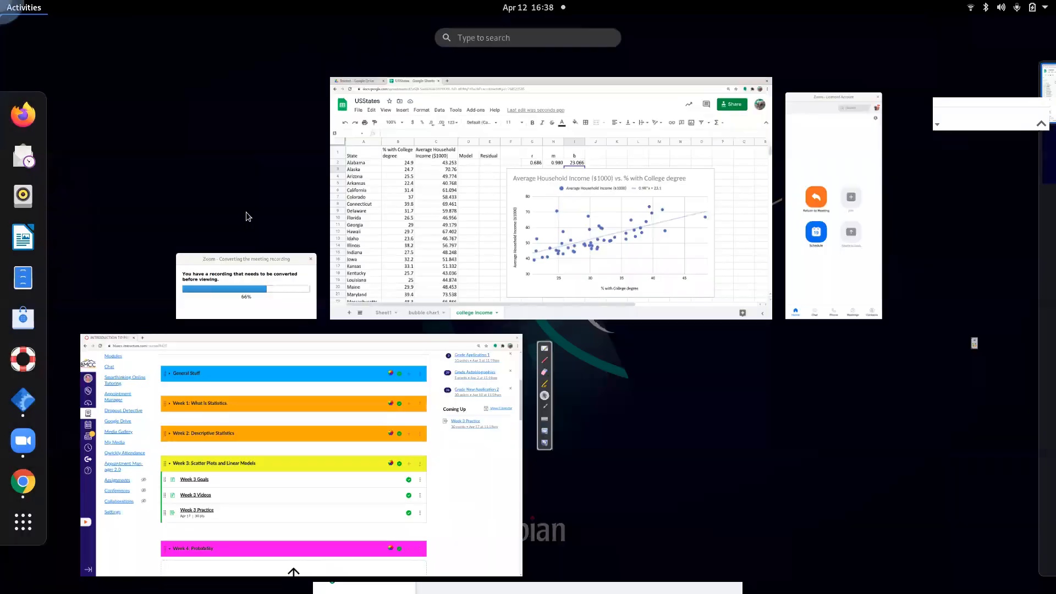
pyautogui.click(682, 429)
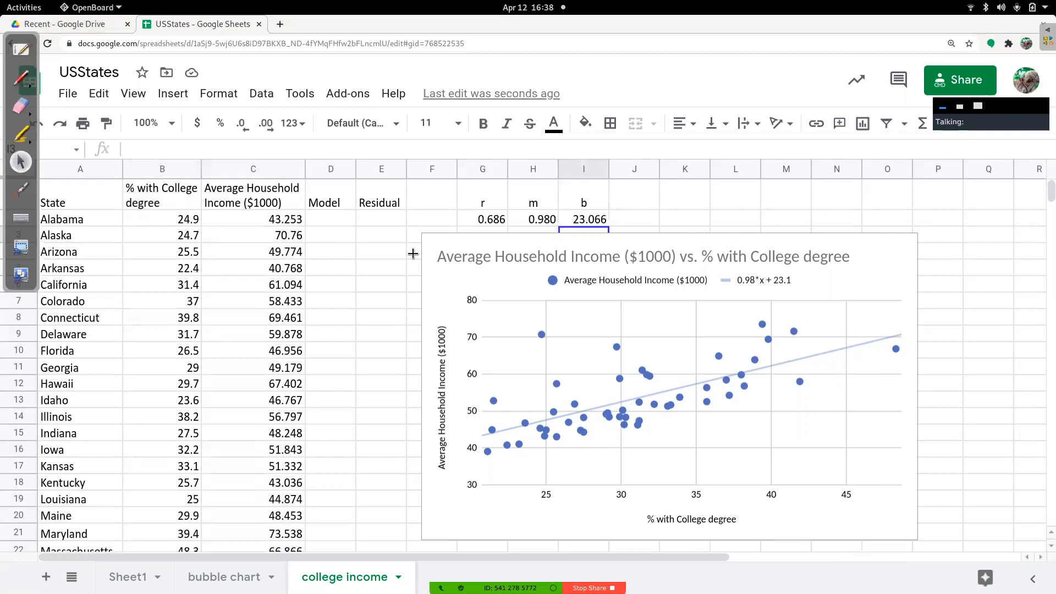
pyautogui.moveTo(426, 244); pyautogui.dragTo(912, 533)
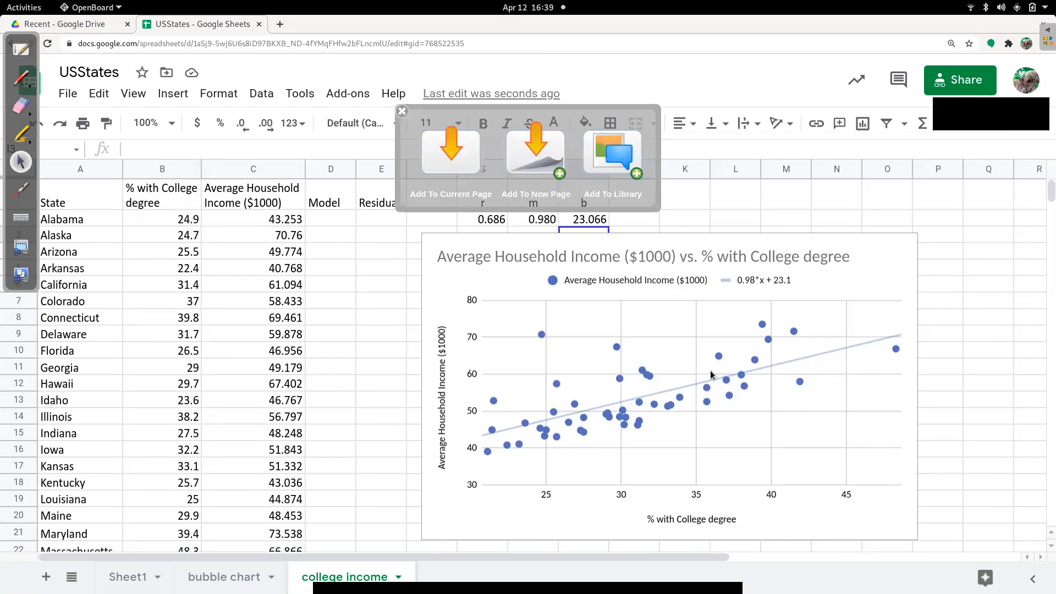
pyautogui.click(472, 163)
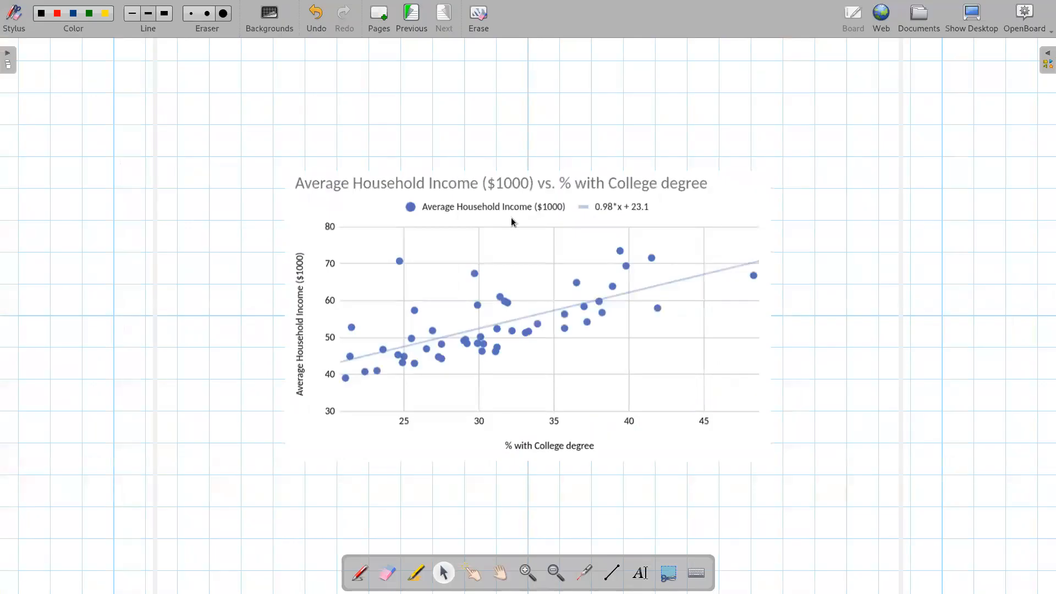
# - Move the chart image up and enlarge it on the whiteboard page
pyautogui.click(517, 260)
pyautogui.moveTo(595, 169); pyautogui.dragTo(417, 94)
pyautogui.moveTo(599, 394); pyautogui.dragTo(795, 515)
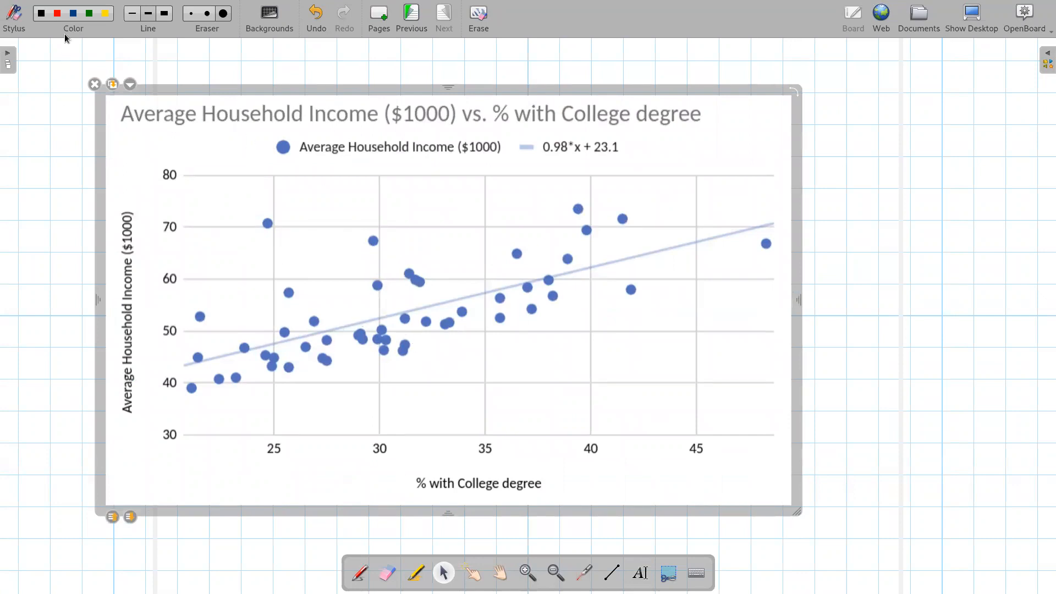
# - Draw red vertical segments from several data points to the trend line with the line tool
pyautogui.click(59, 15)
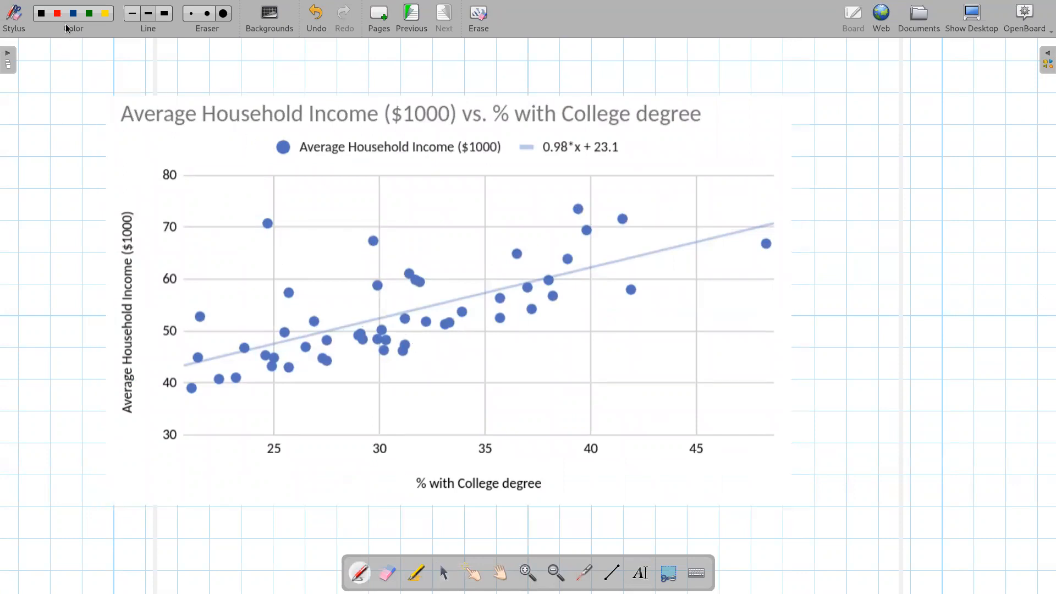
pyautogui.click(616, 570)
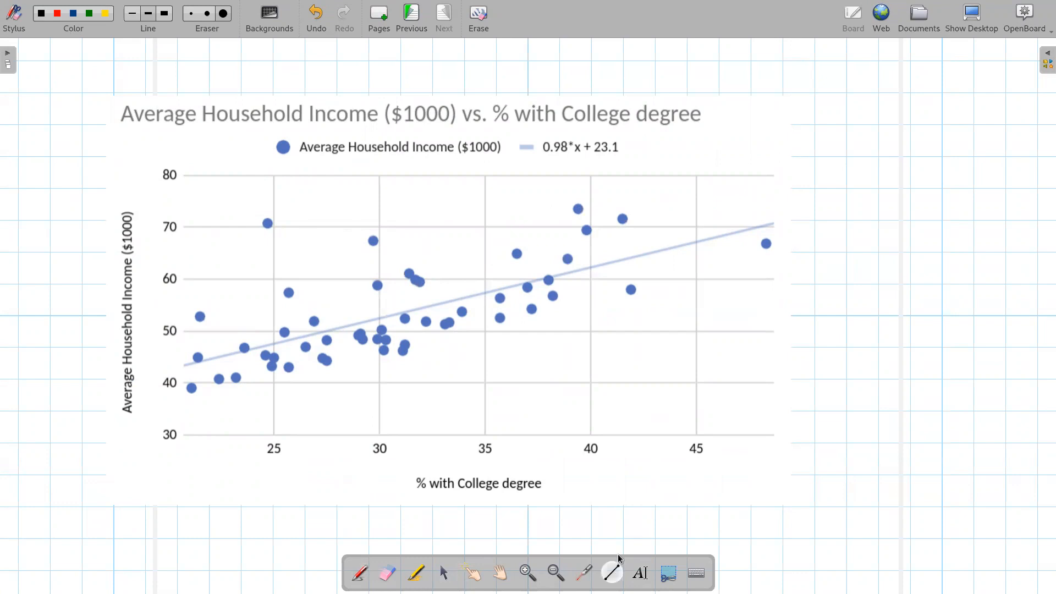
pyautogui.moveTo(622, 220)
pyautogui.mouseDown()
pyautogui.moveTo(623, 260)
pyautogui.moveTo(633, 257)
pyautogui.mouseUp()
pyautogui.moveTo(764, 231); pyautogui.dragTo(764, 224)
pyautogui.moveTo(567, 260); pyautogui.dragTo(567, 271)
pyautogui.moveTo(289, 293)
pyautogui.mouseDown()
pyautogui.moveTo(289, 340)
pyautogui.moveTo(246, 349)
pyautogui.mouseUp()
pyautogui.moveTo(200, 317); pyautogui.dragTo(204, 359)
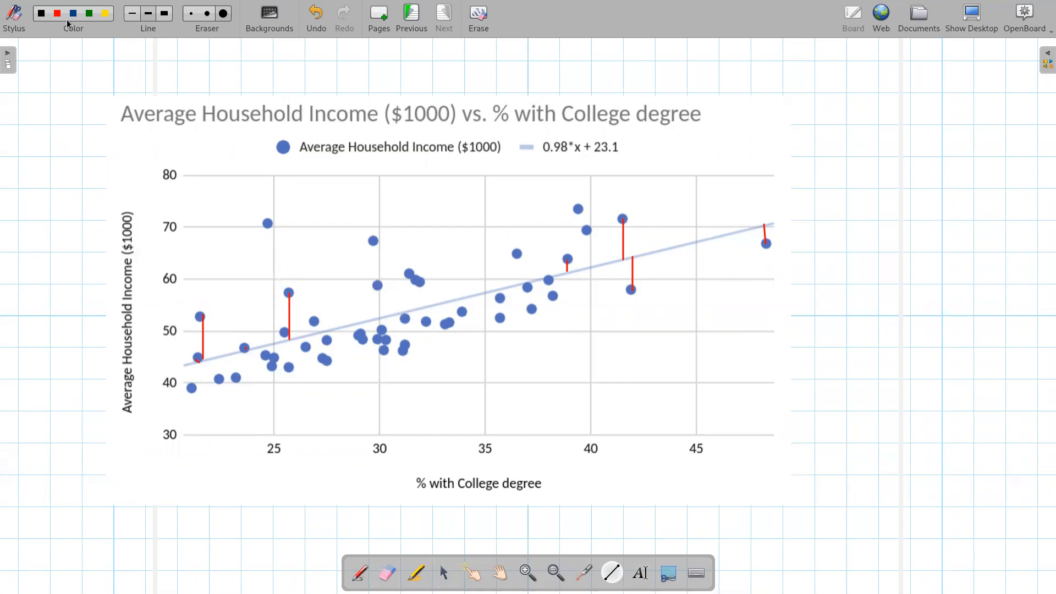
# - Handwrite the label "residual = y − ŷ" pointing to one segment and mark that segment's ends
pyautogui.click(360, 573)
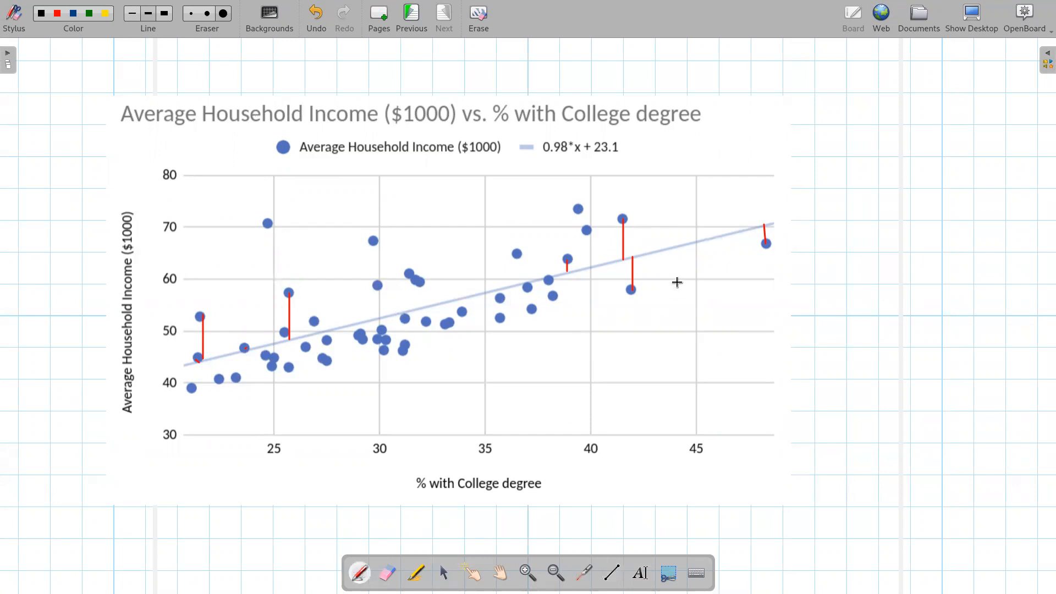
pyautogui.moveTo(632, 239)
pyautogui.mouseDown()
pyautogui.moveTo(678, 193)
pyautogui.moveTo(758, 175)
pyautogui.moveTo(740, 182)
pyautogui.mouseUp()
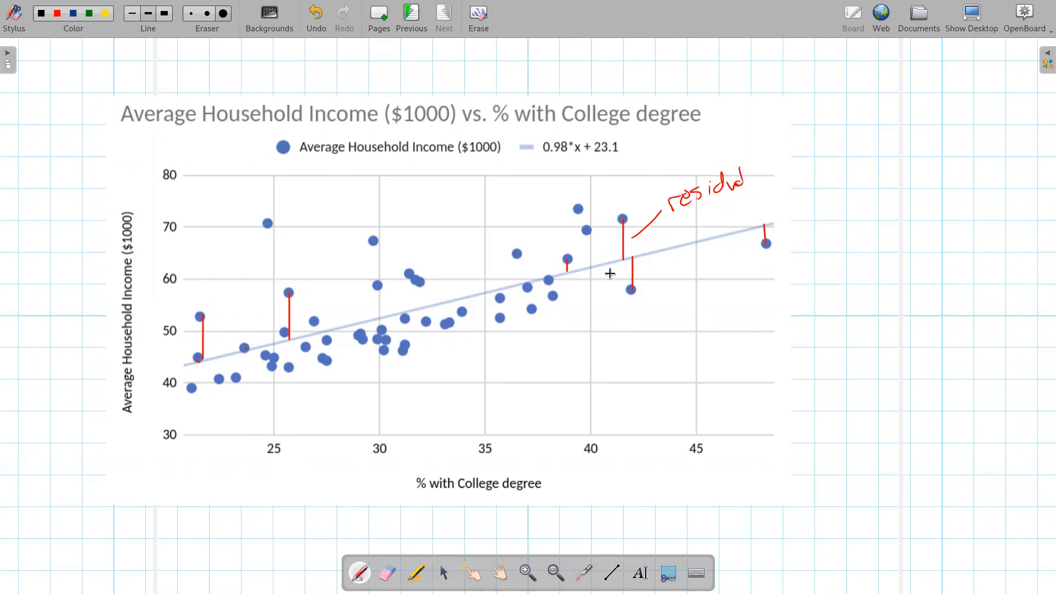
pyautogui.moveTo(609, 218); pyautogui.dragTo(637, 216)
pyautogui.moveTo(612, 259); pyautogui.dragTo(631, 258)
pyautogui.moveTo(767, 168)
pyautogui.mouseDown()
pyautogui.moveTo(774, 194)
pyautogui.moveTo(760, 172)
pyautogui.moveTo(806, 169)
pyautogui.mouseUp()
pyautogui.moveTo(816, 161)
pyautogui.mouseDown()
pyautogui.moveTo(819, 190)
pyautogui.moveTo(829, 160)
pyautogui.mouseUp()
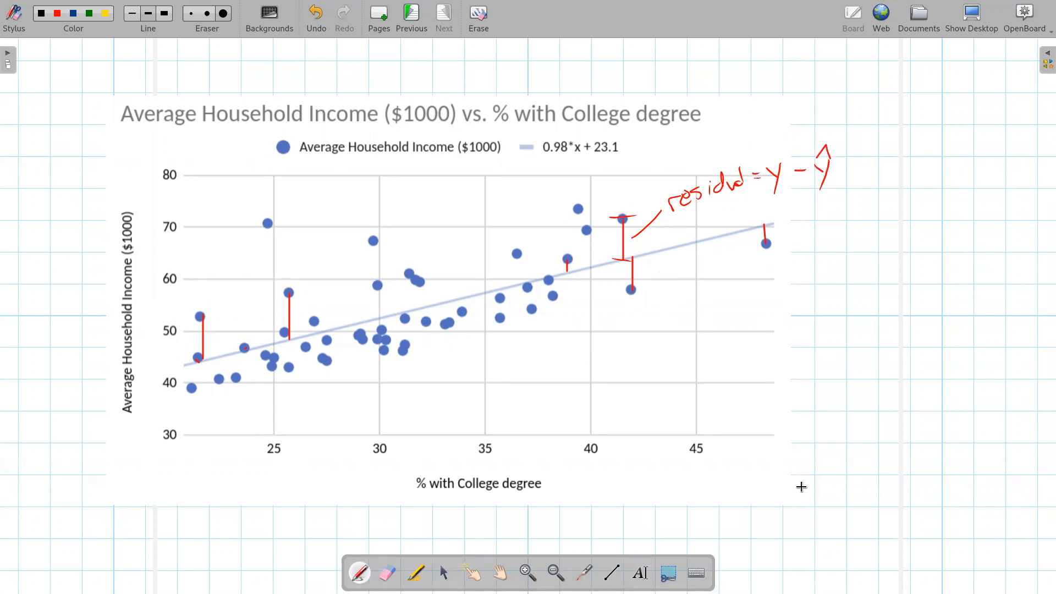
# - Handwrite "actual − predicted" above the residual formula
pyautogui.moveTo(745, 123); pyautogui.dragTo(747, 133)
pyautogui.moveTo(749, 132)
pyautogui.mouseDown()
pyautogui.moveTo(783, 105)
pyautogui.moveTo(852, 107)
pyautogui.moveTo(863, 89)
pyautogui.moveTo(876, 91)
pyautogui.mouseUp()
pyautogui.moveTo(882, 89)
pyautogui.mouseDown()
pyautogui.moveTo(879, 97)
pyautogui.moveTo(887, 88)
pyautogui.mouseUp()
pyautogui.moveTo(914, 79); pyautogui.dragTo(917, 88)
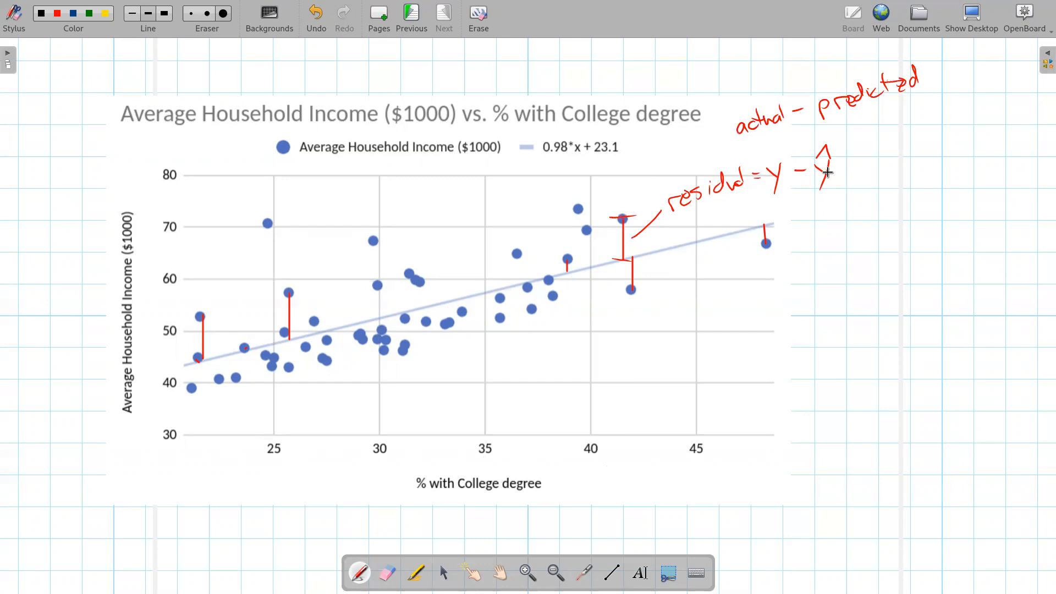
# - Switch to the spreadsheet and enter the model formula =0.98*B2+23.066 in the first Model cell
pyautogui.click(968, 16)
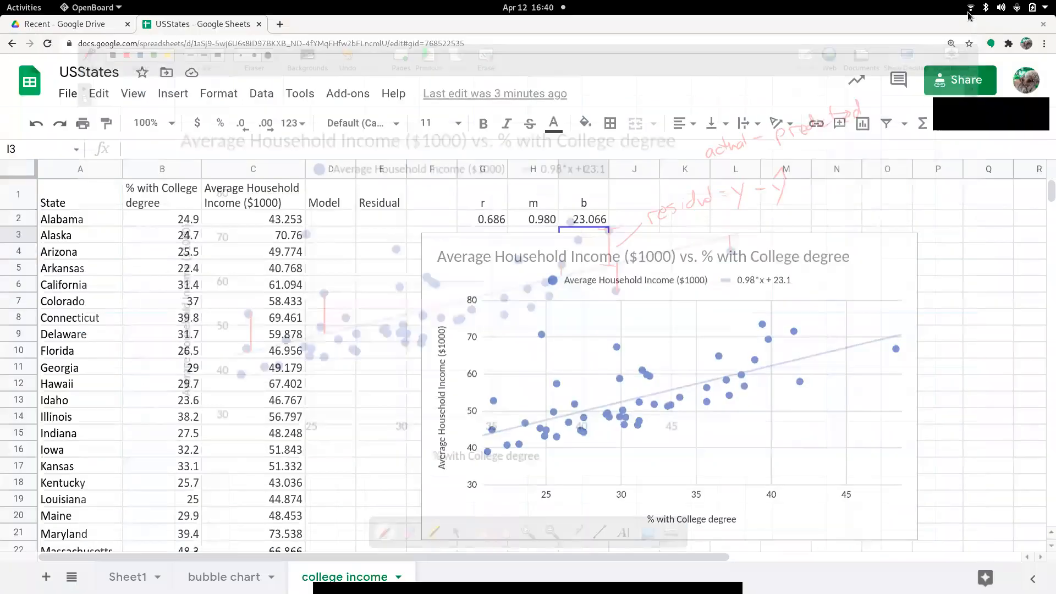
pyautogui.click(325, 219)
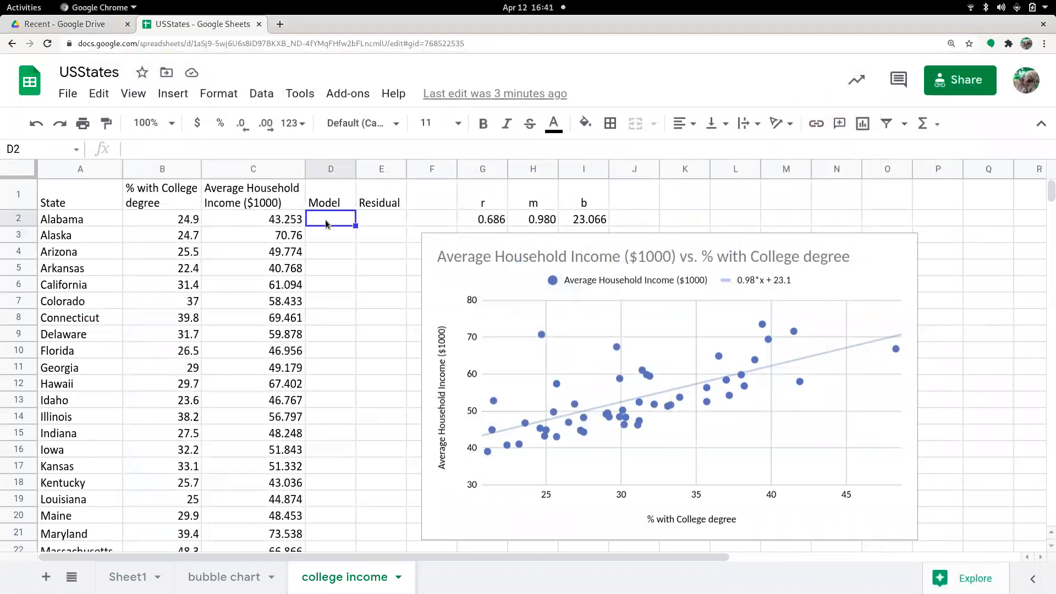
pyautogui.write('=')
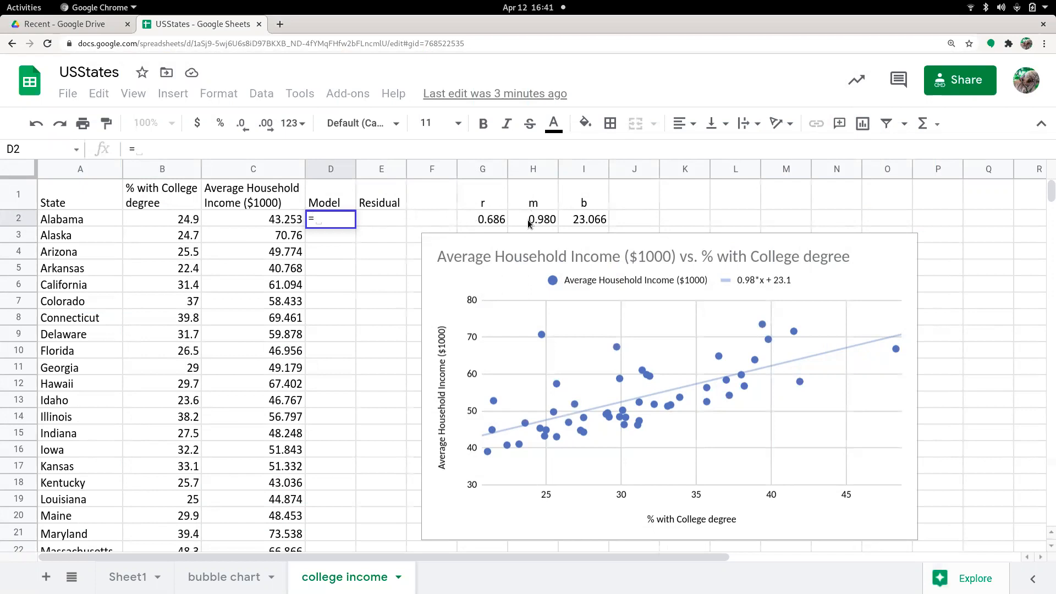
pyautogui.write('0.98')
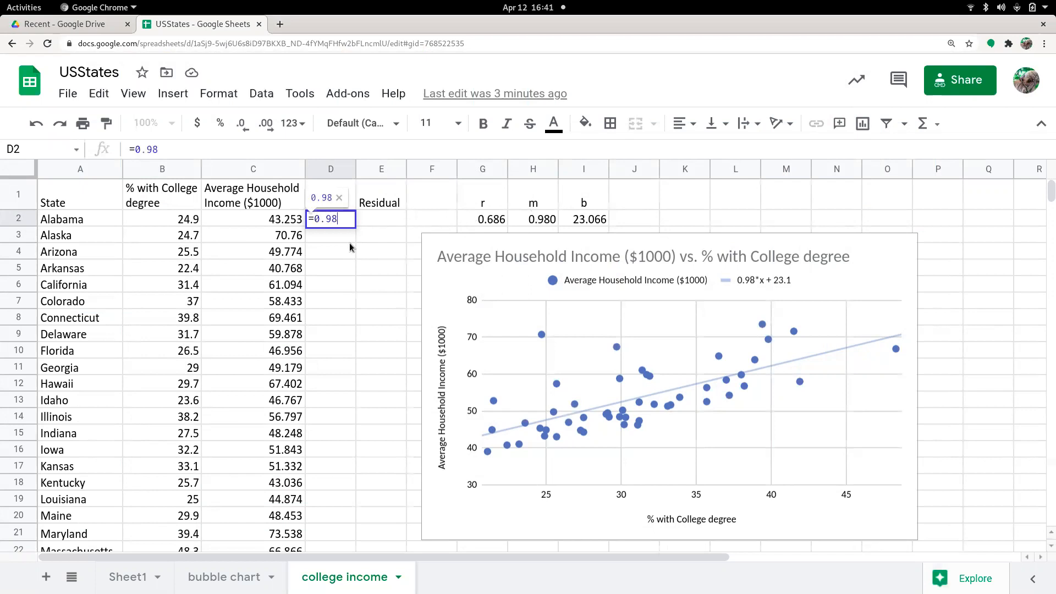
pyautogui.write('*')
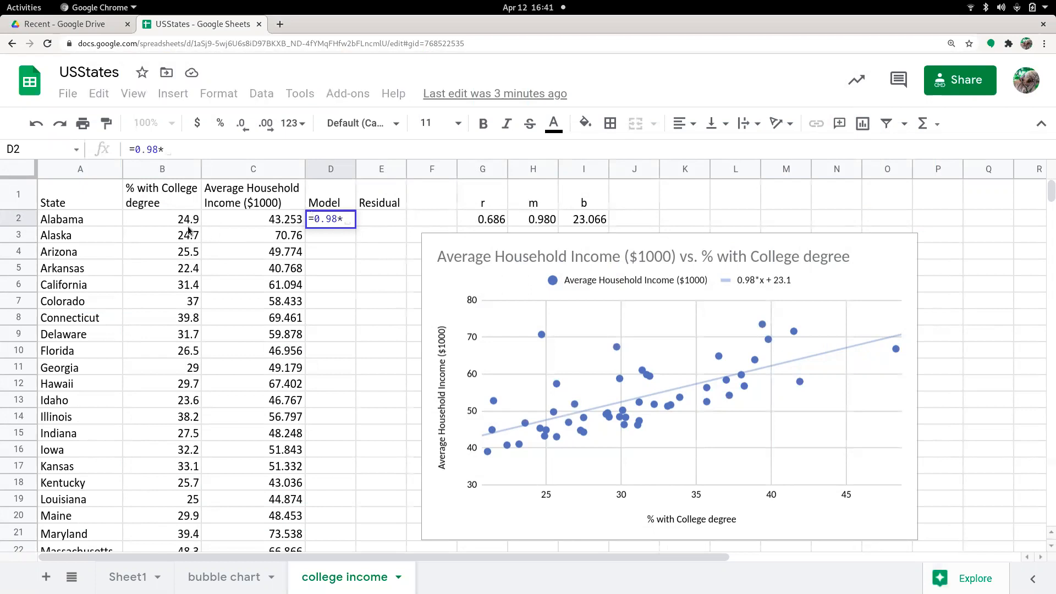
pyautogui.click(167, 219)
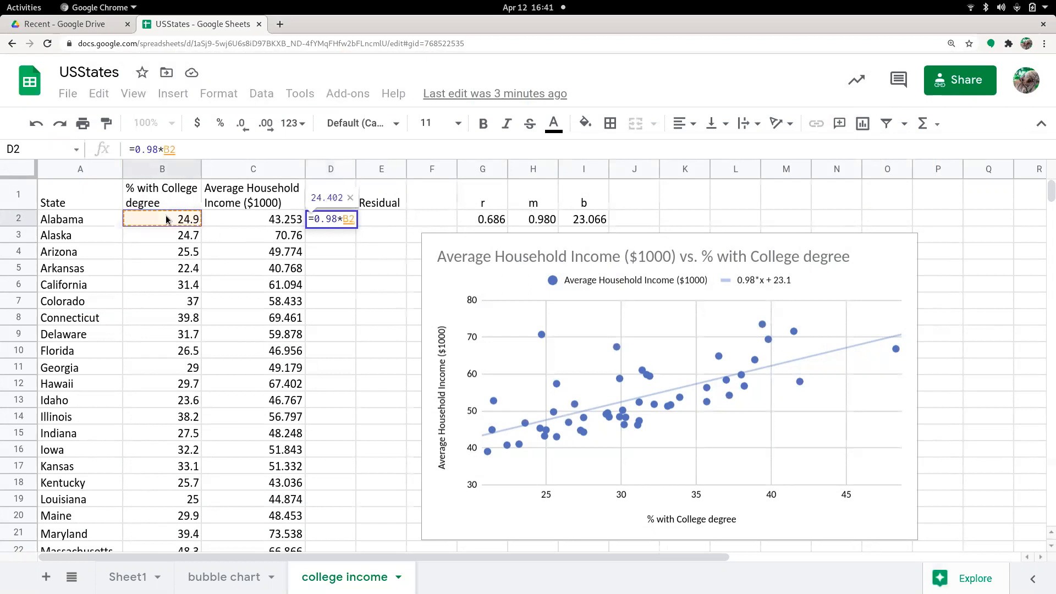
pyautogui.write('+')
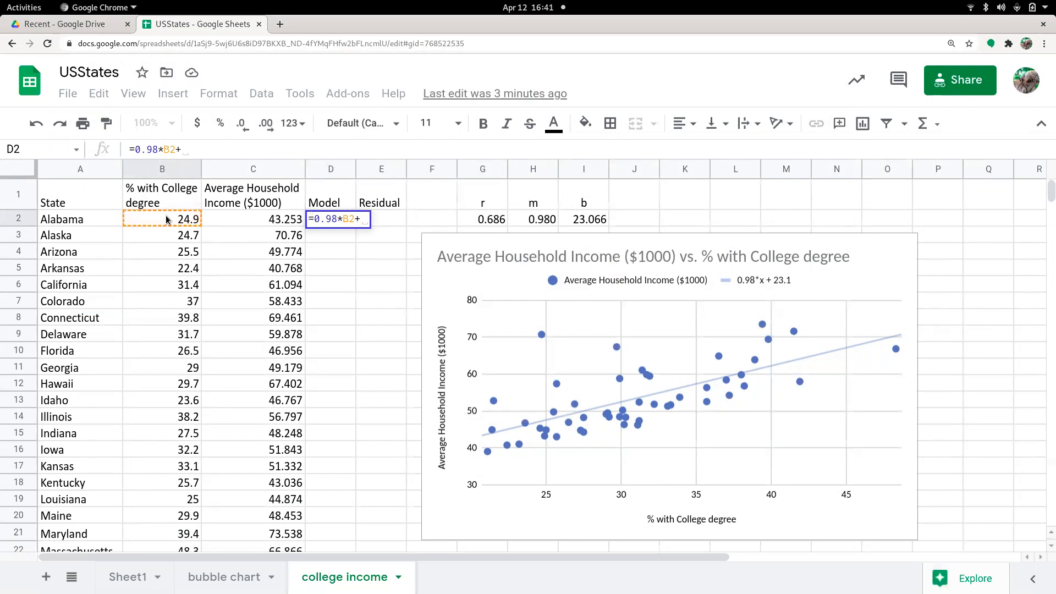
pyautogui.write('23.066')
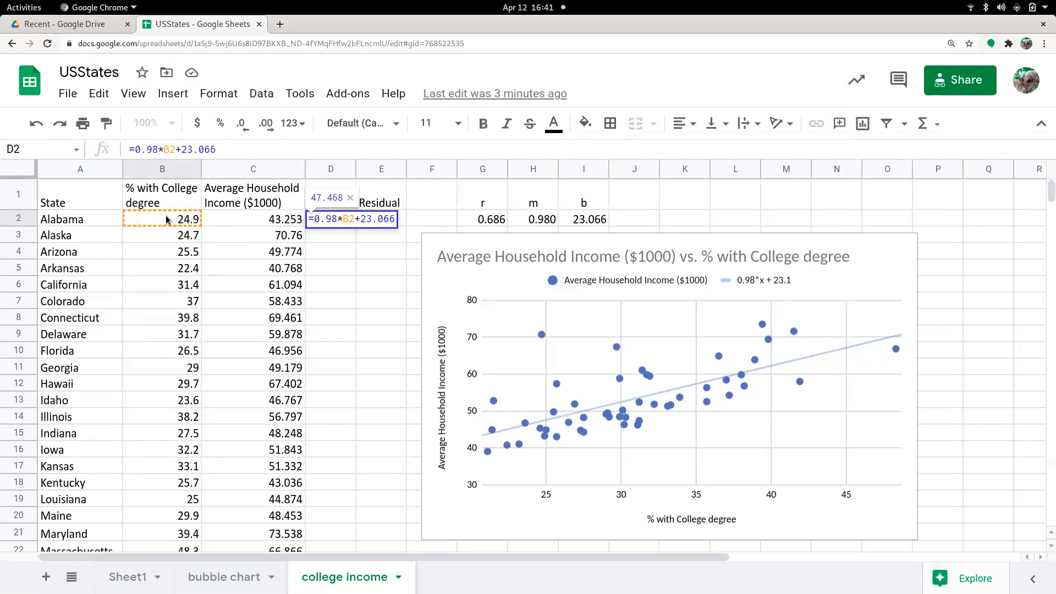
pyautogui.press('Return')
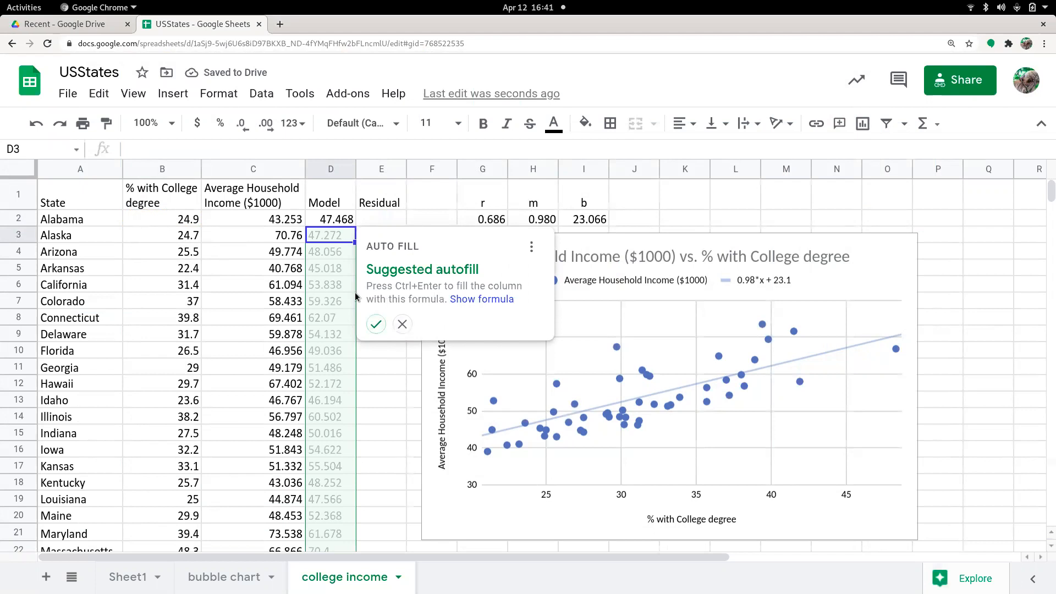
# - Fill the model formula down the Model column for all states through row 51
pyautogui.click(402, 325)
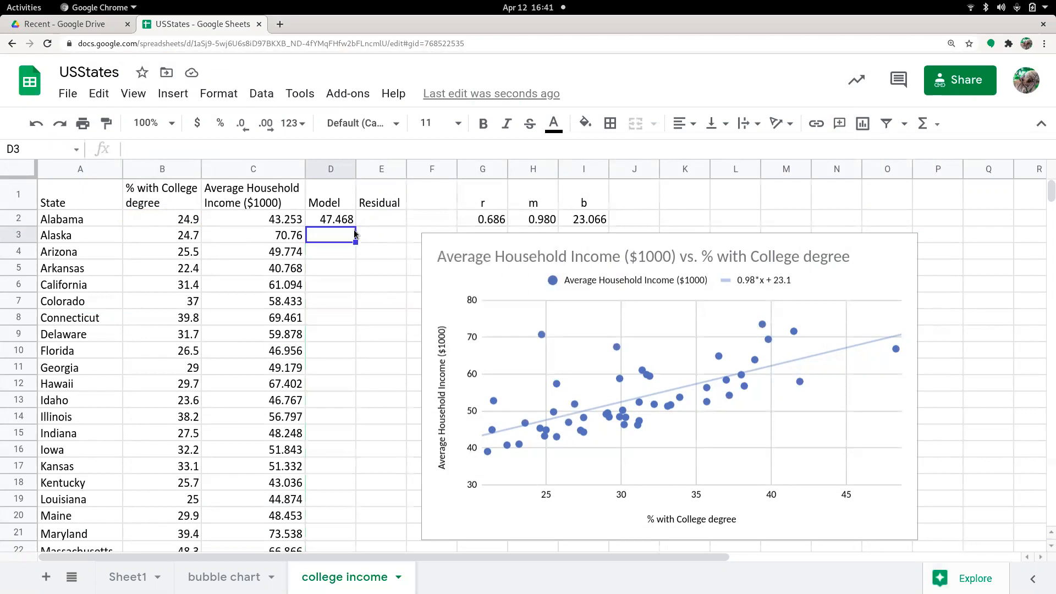
pyautogui.click(351, 222)
pyautogui.moveTo(355, 226); pyautogui.dragTo(335, 245)
pyautogui.scroll(10, 480, 292)
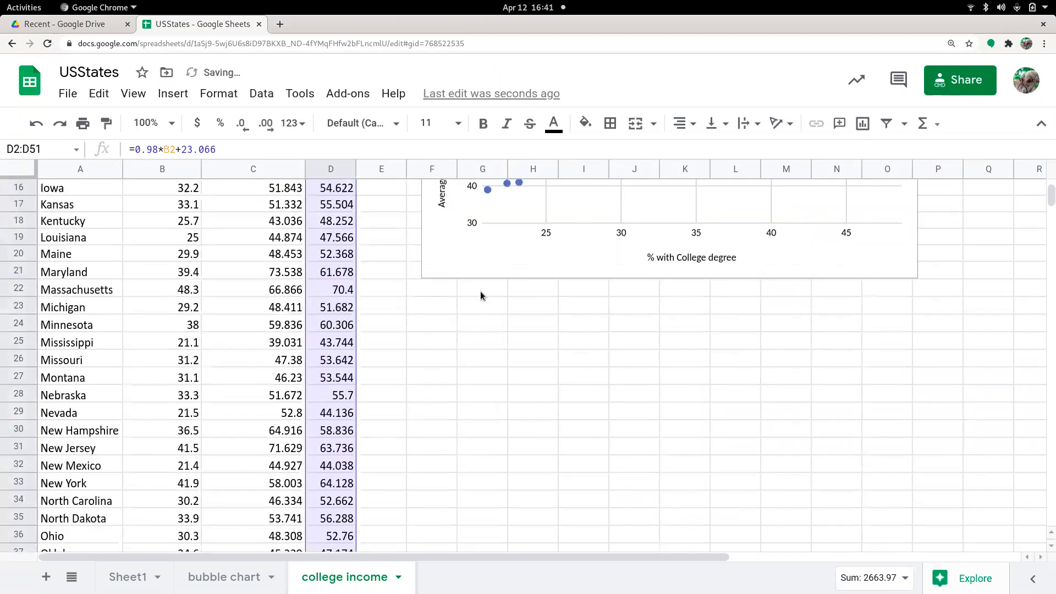
pyautogui.scroll(5, 480, 291)
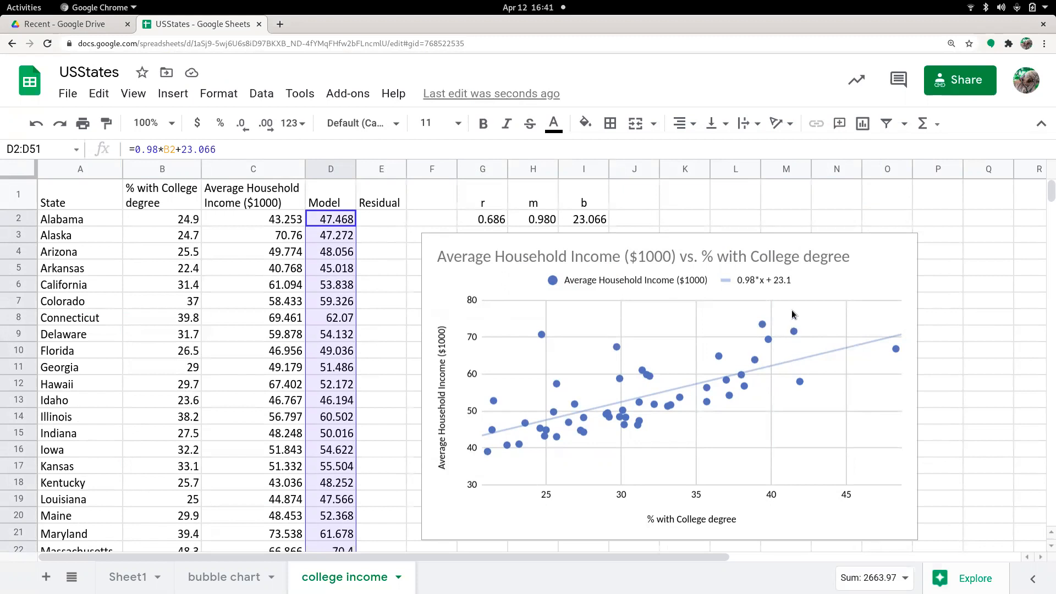
# - Enter the residual formula =C2-D2 in the first Residual cell and autofill it down the Residual column
pyautogui.click(383, 218)
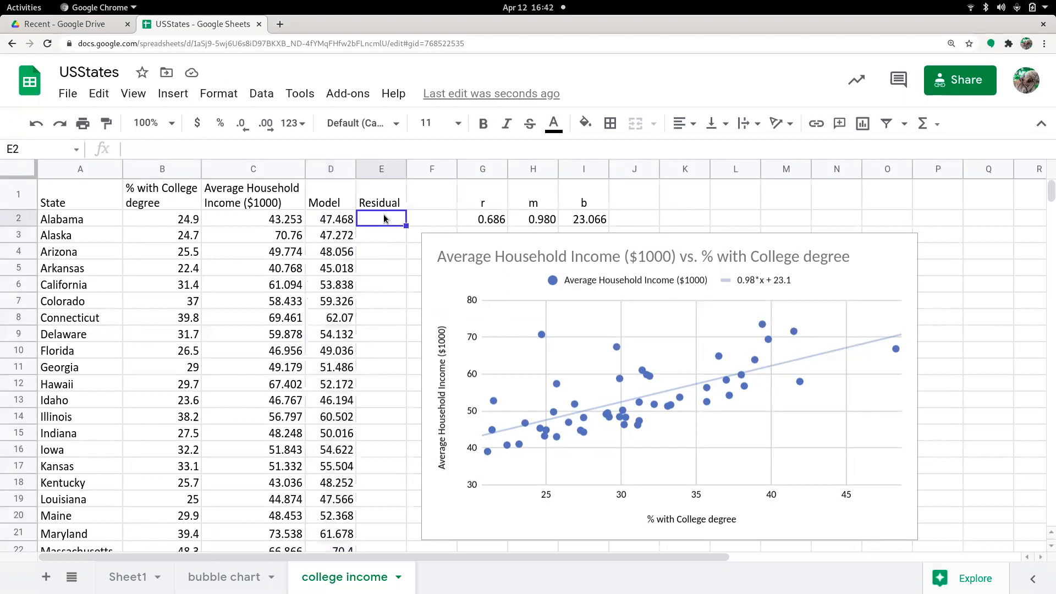
pyautogui.write('=')
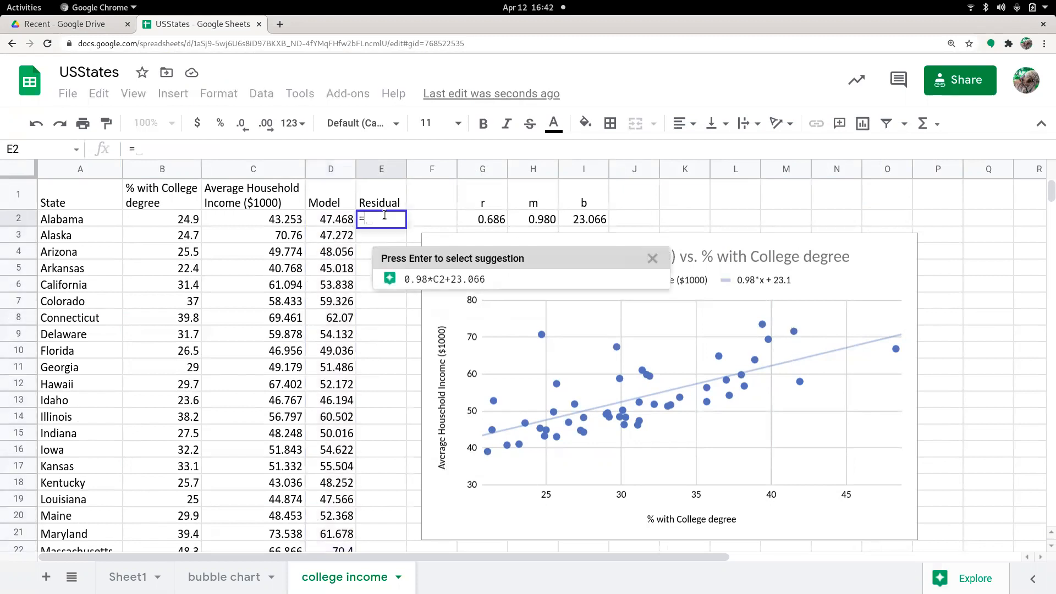
pyautogui.click(250, 220)
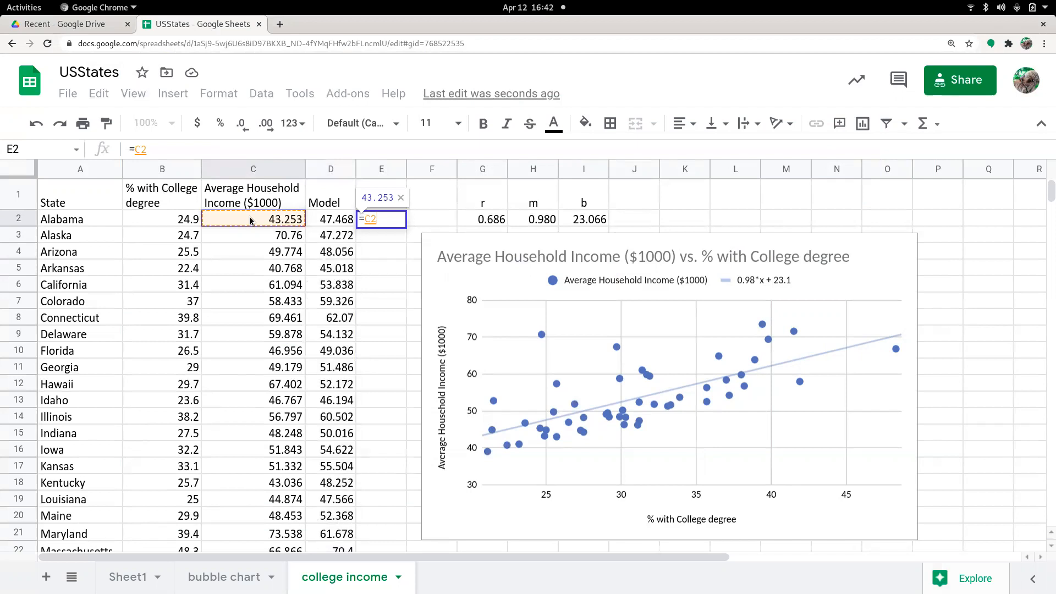
pyautogui.write('-')
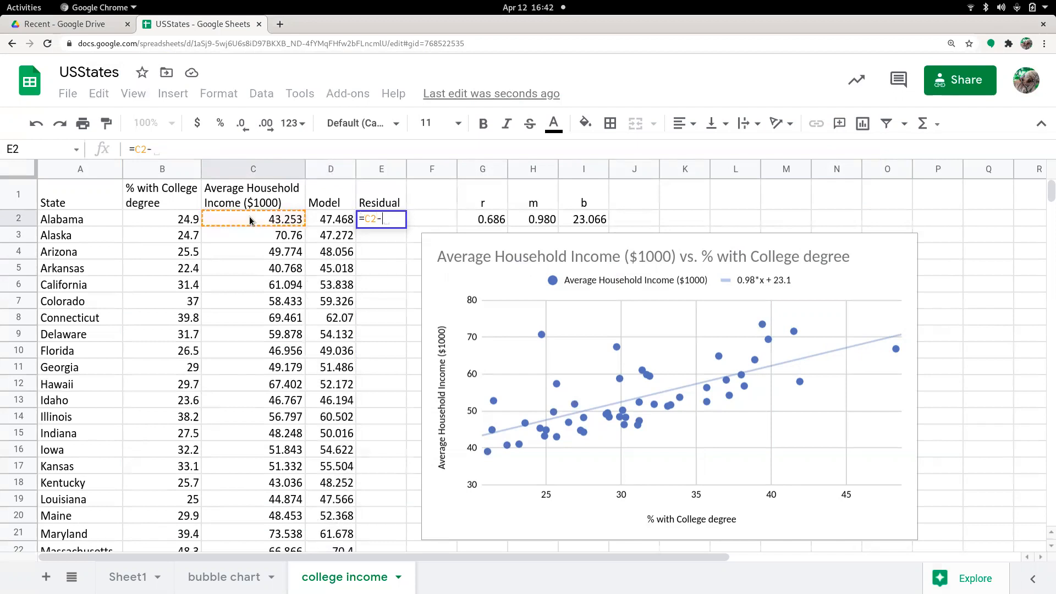
pyautogui.click(332, 220)
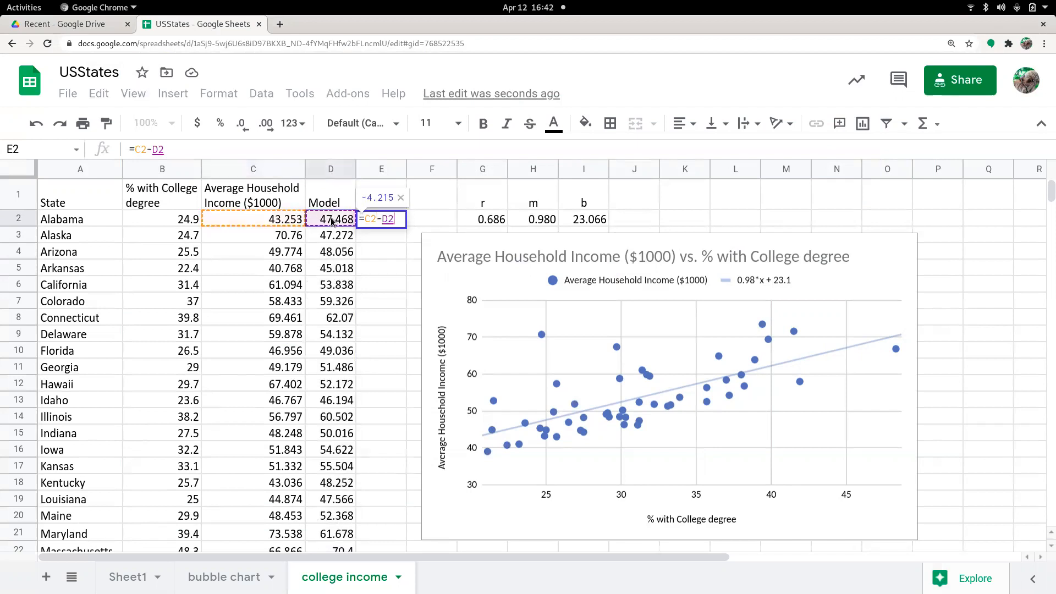
pyautogui.press('Return')
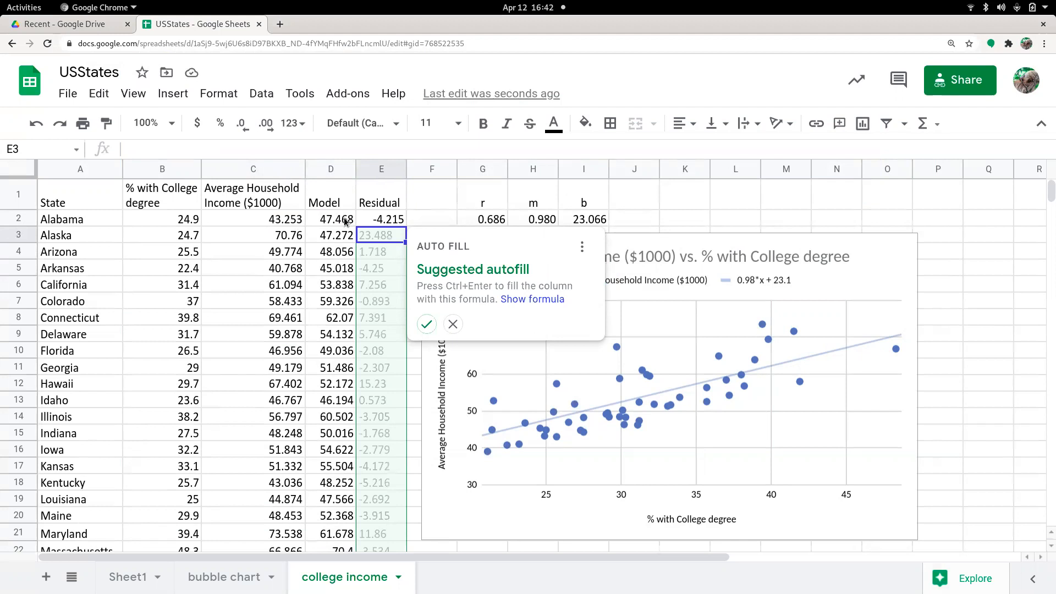
pyautogui.click(426, 324)
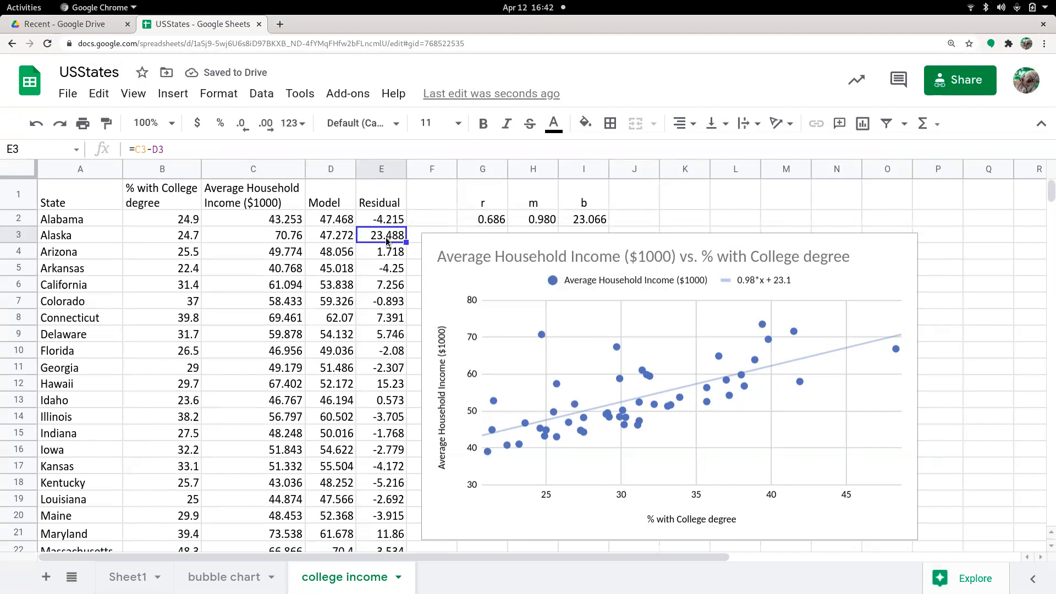
pyautogui.click(387, 254)
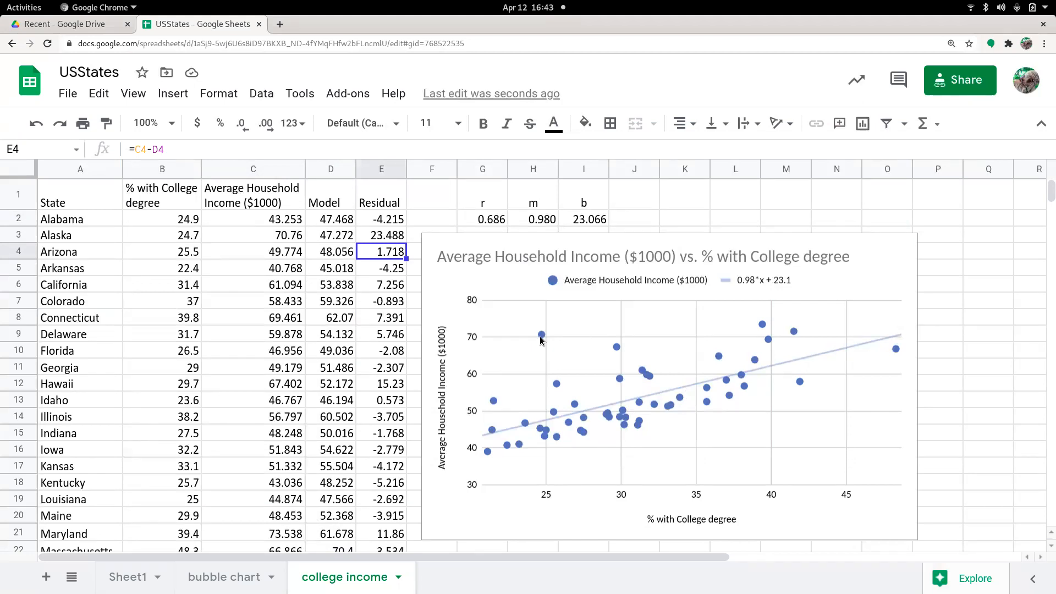
# - Inspect the formulas behind the r, m and b cells and the first state's degree and residual values
pyautogui.click(492, 223)
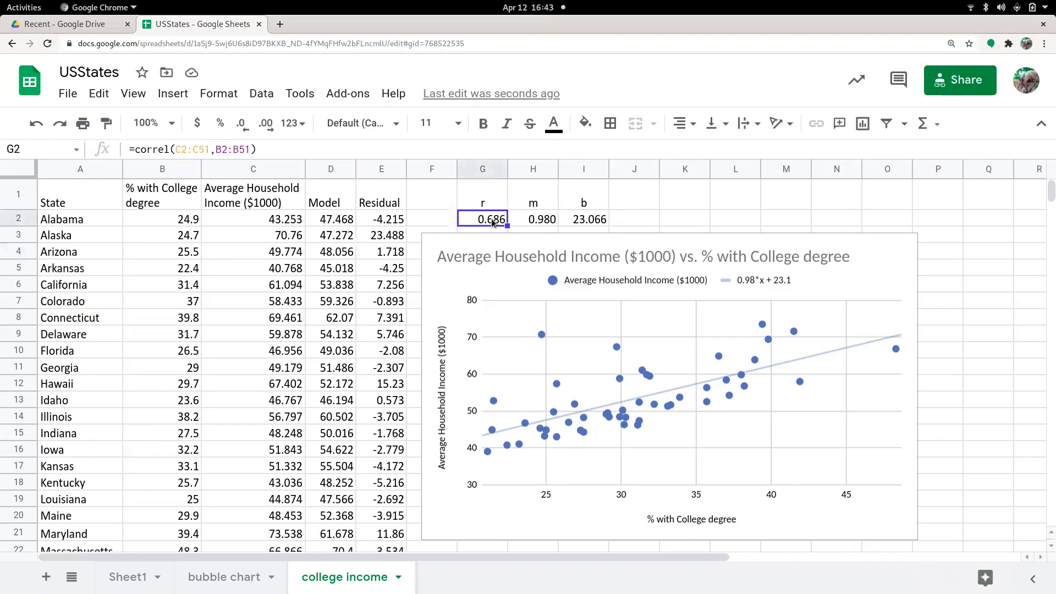
pyautogui.press('Right')
pyautogui.press('Right')
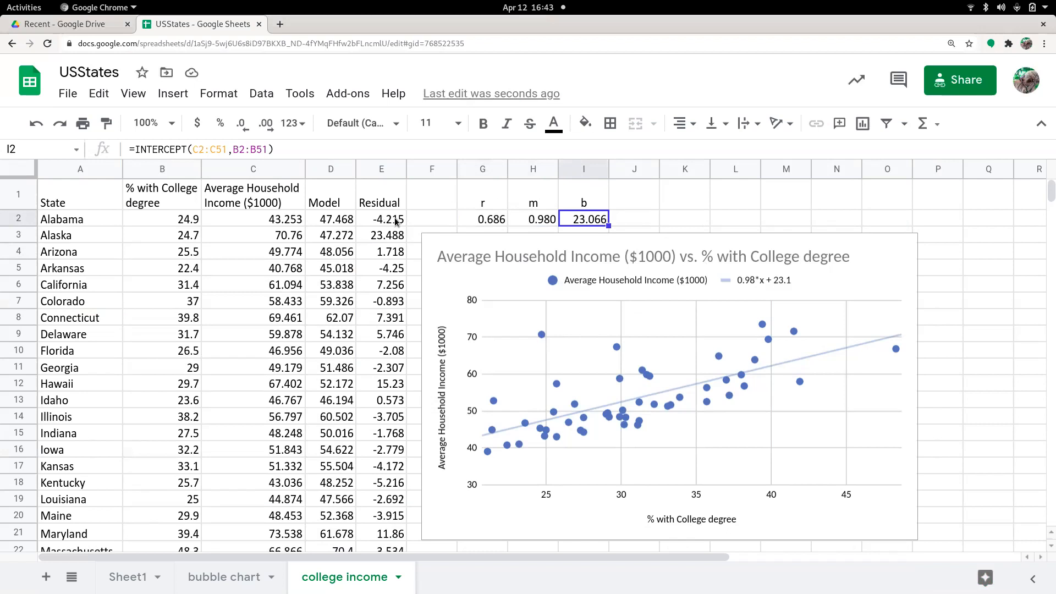
pyautogui.click(162, 221)
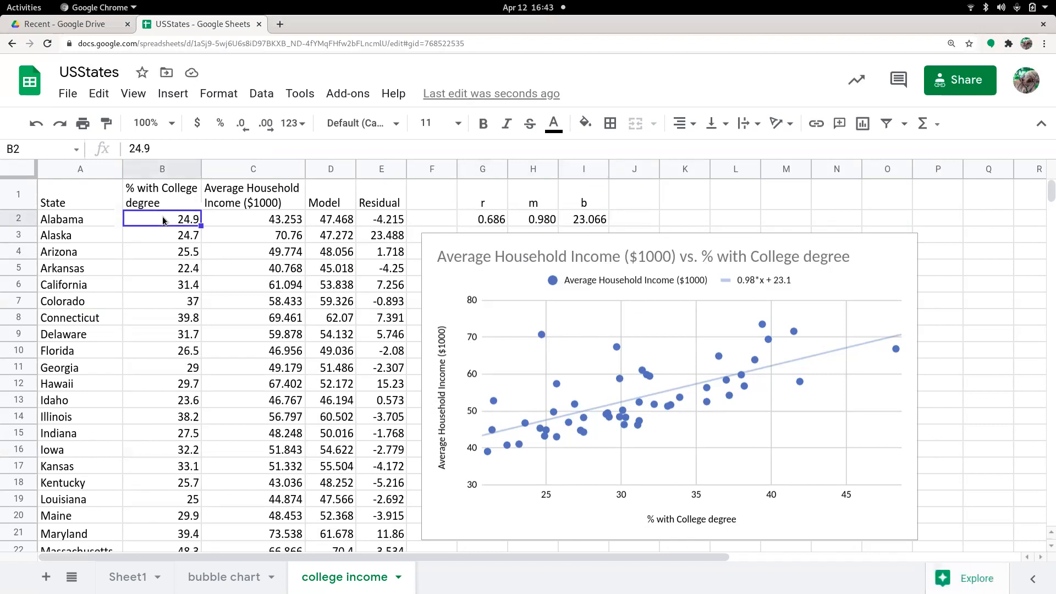
pyautogui.click(389, 225)
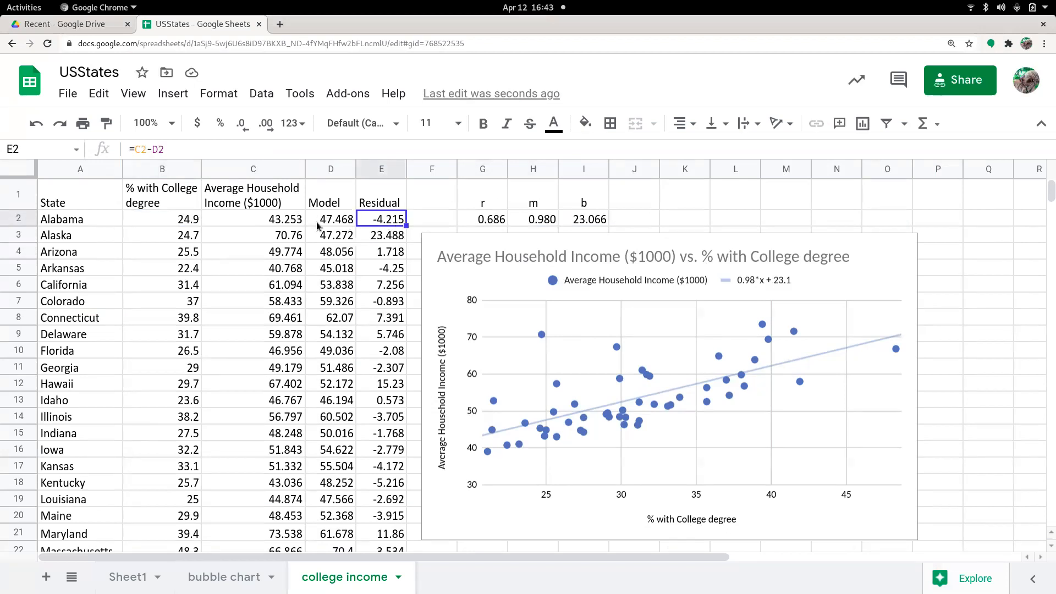
pyautogui.click(152, 219)
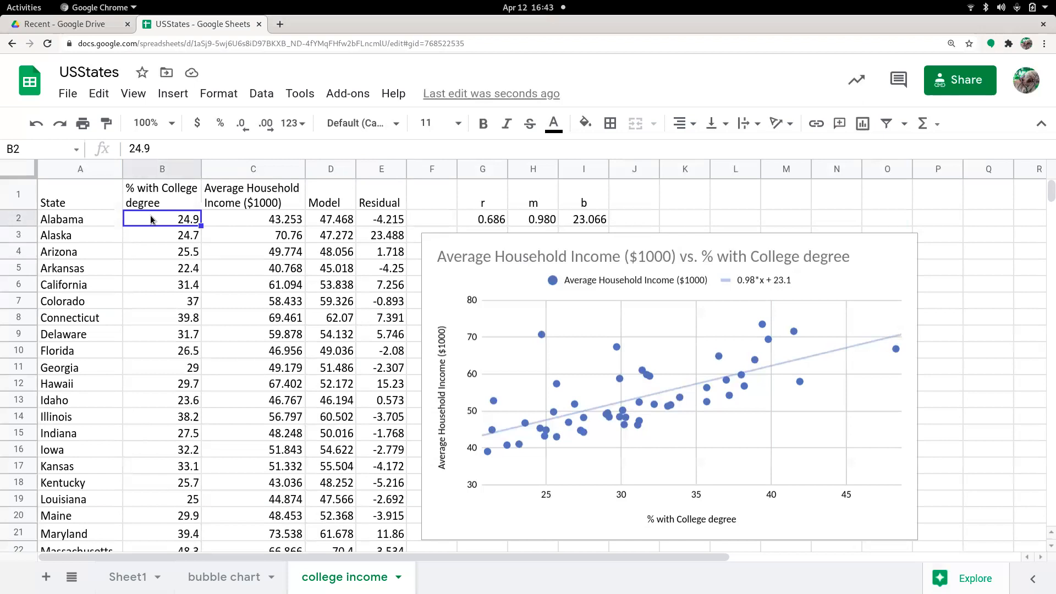
# - Select the % with College degree and Residual columns together and insert a scatter chart of residual versus degree percentage
pyautogui.moveTo(150, 219)
pyautogui.mouseDown()
pyautogui.moveTo(159, 563)
pyautogui.moveTo(173, 549)
pyautogui.moveTo(197, 405)
pyautogui.mouseUp()
pyautogui.scroll(12, 474, 397)
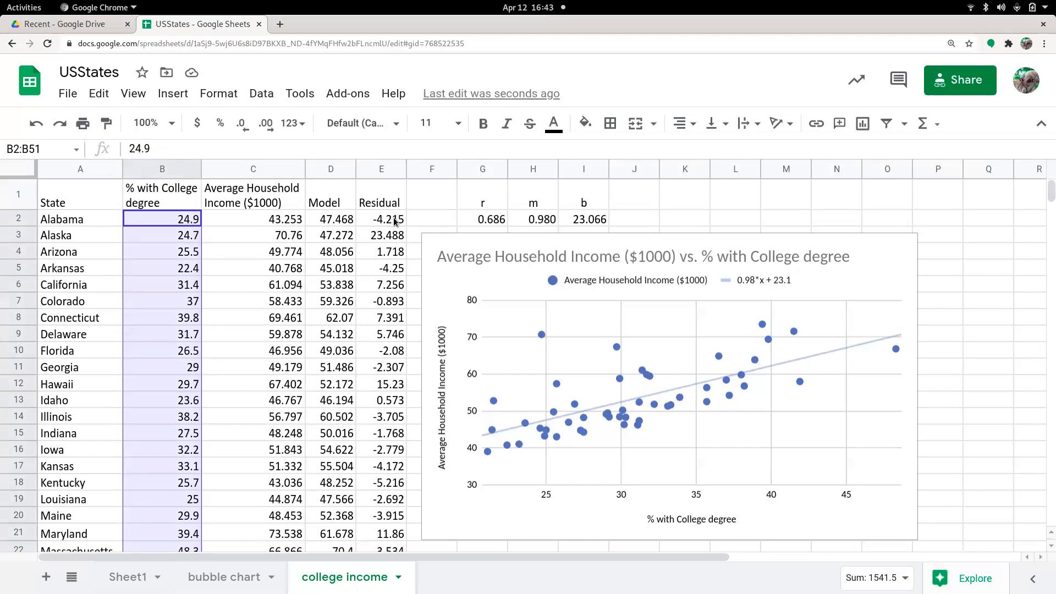
pyautogui.moveTo(394, 222); pyautogui.dragTo(383, 577)
pyautogui.moveTo(383, 577); pyautogui.dragTo(394, 438)
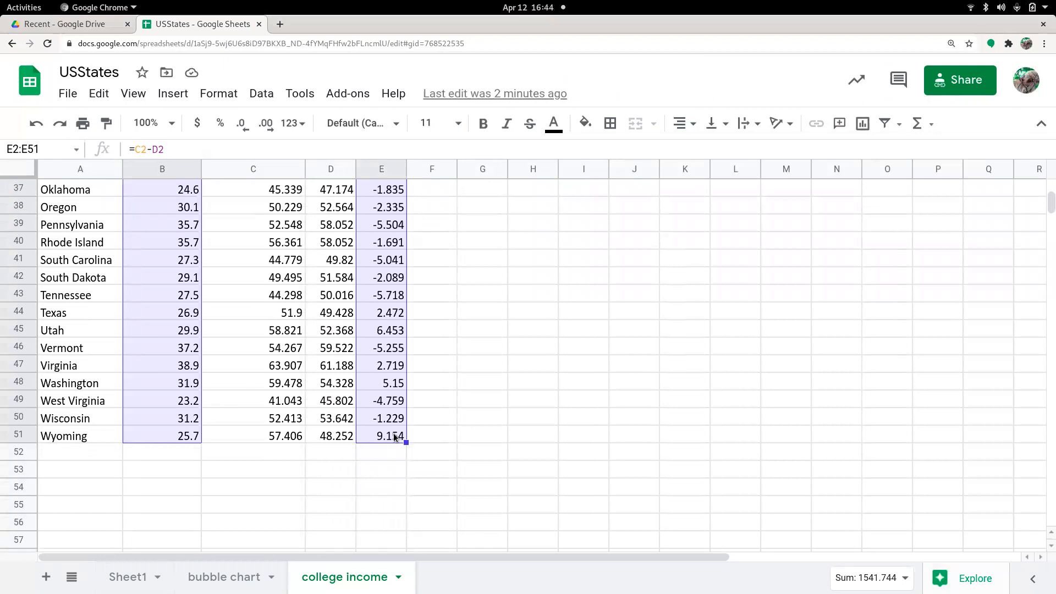
pyautogui.scroll(12, 394, 438)
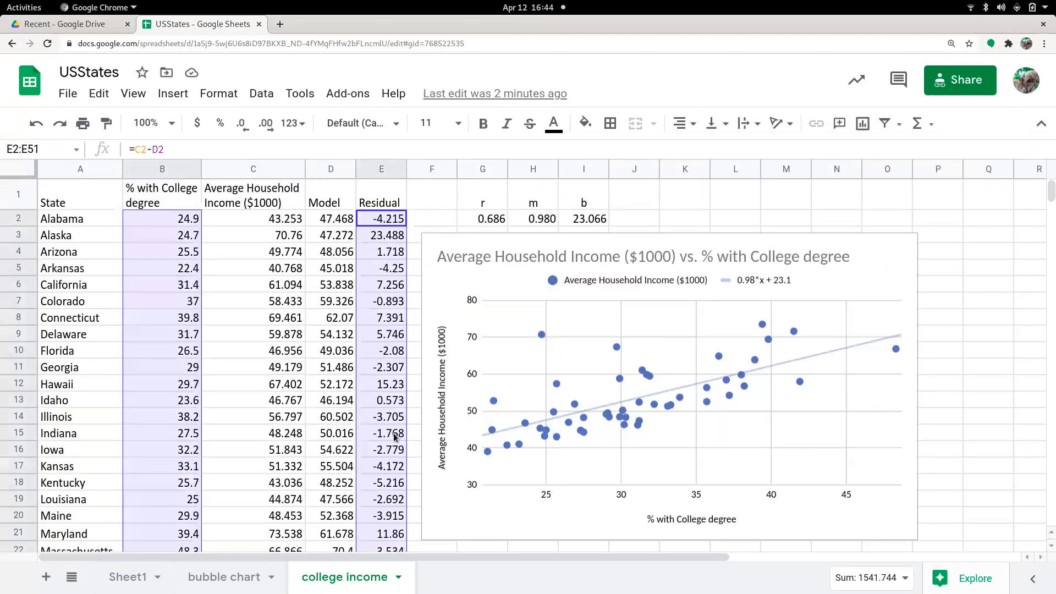
pyautogui.click(863, 123)
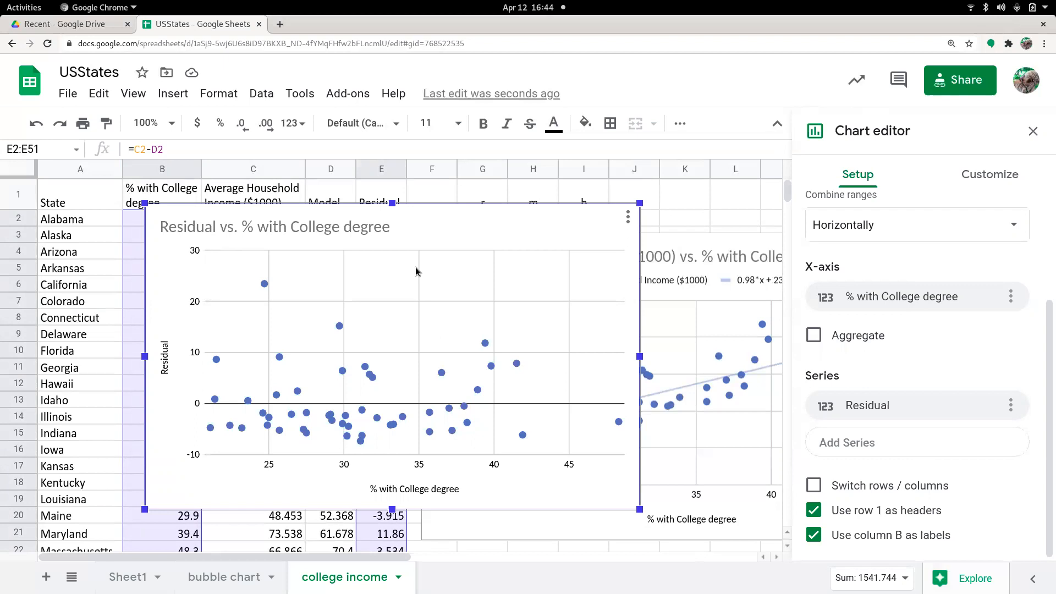
# - Move the new residual chart below the existing income scatter chart
pyautogui.moveTo(502, 212); pyautogui.dragTo(779, 551)
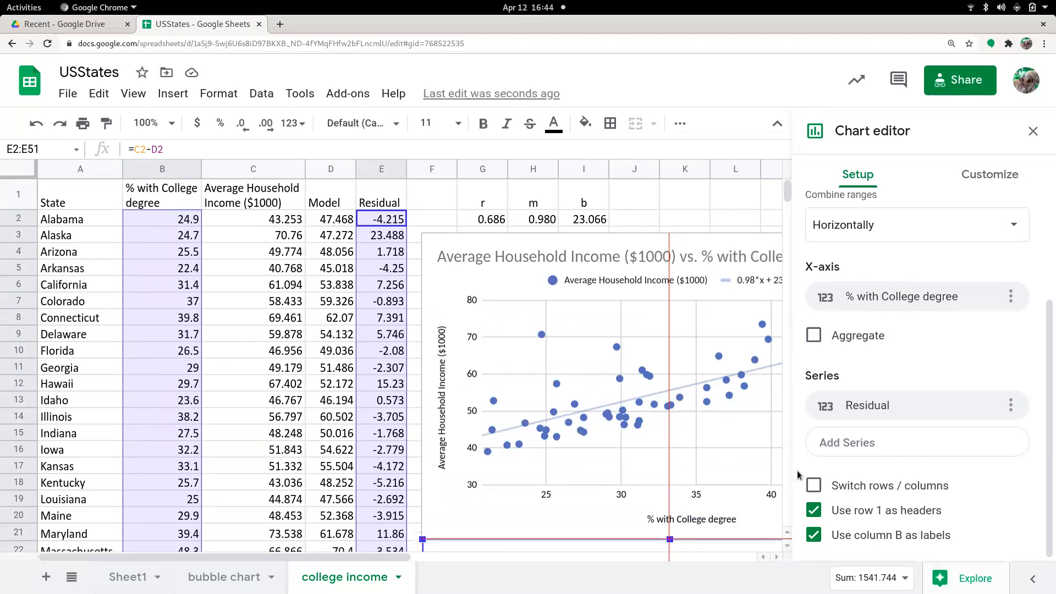
pyautogui.scroll(-5, 711, 273)
pyautogui.scroll(5, 651, 319)
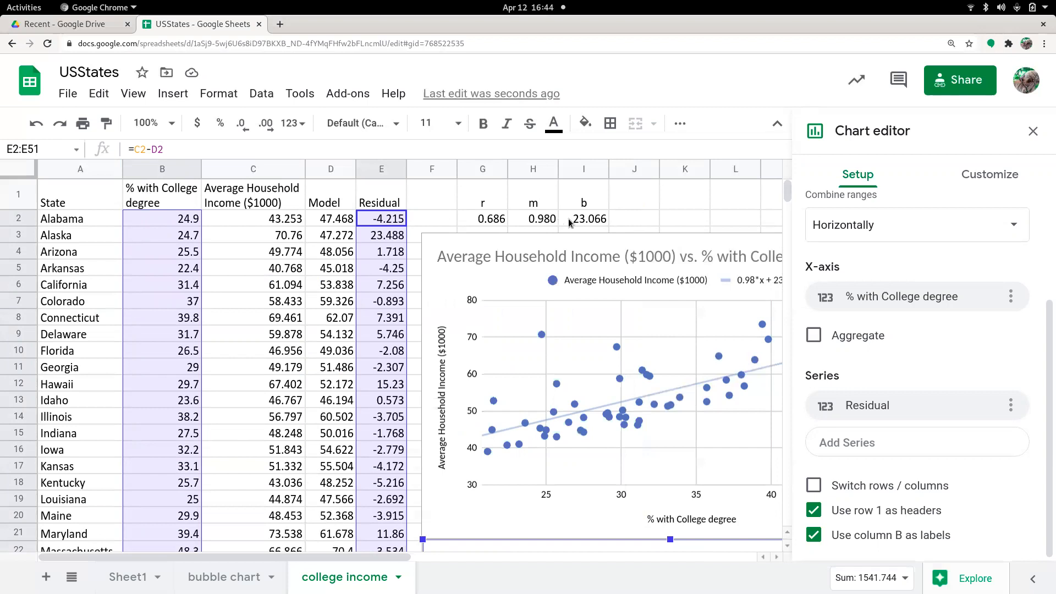
# - Highlight the slope and intercept cells and the first state's actual and model income values
pyautogui.moveTo(547, 219); pyautogui.dragTo(603, 225)
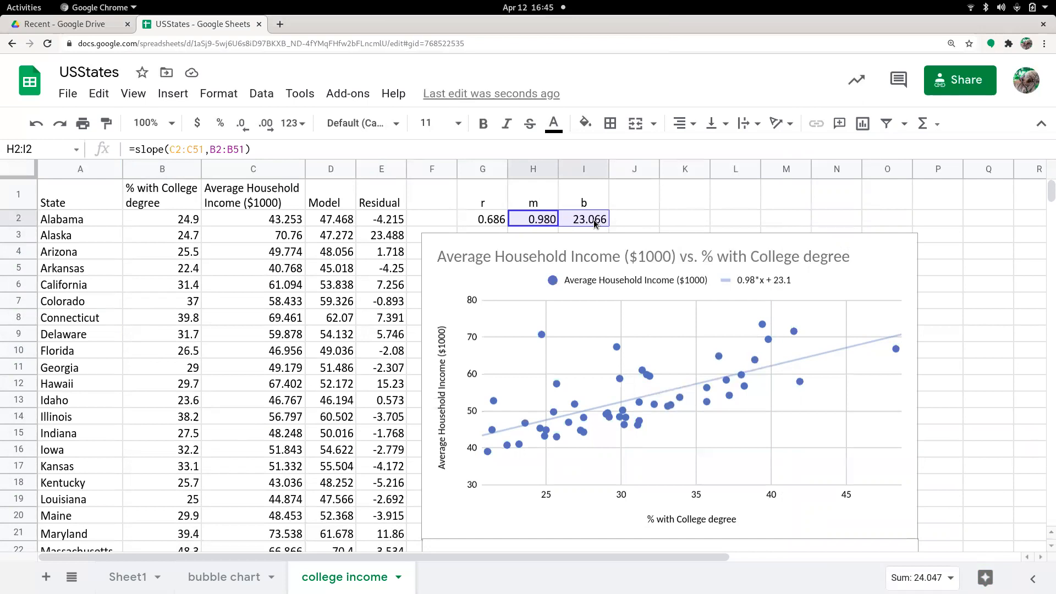
pyautogui.click(313, 220)
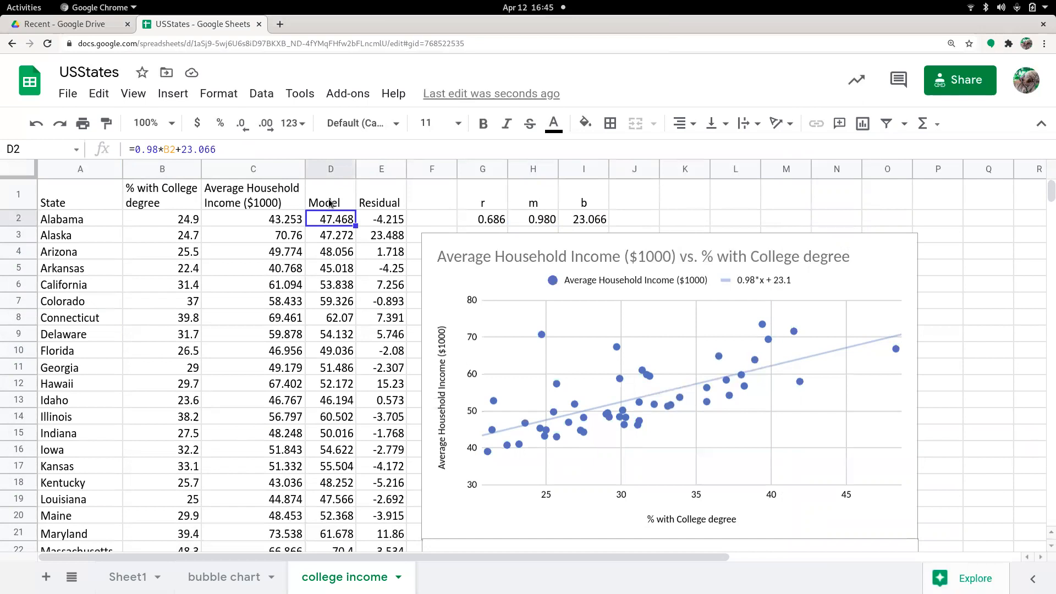
pyautogui.click(269, 221)
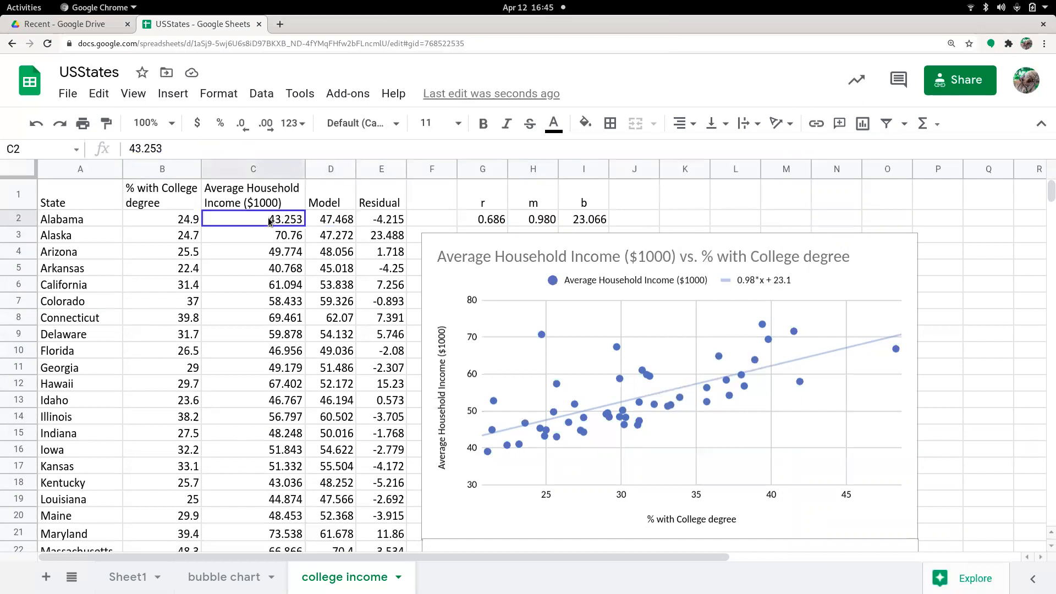
pyautogui.moveTo(269, 221); pyautogui.dragTo(325, 221)
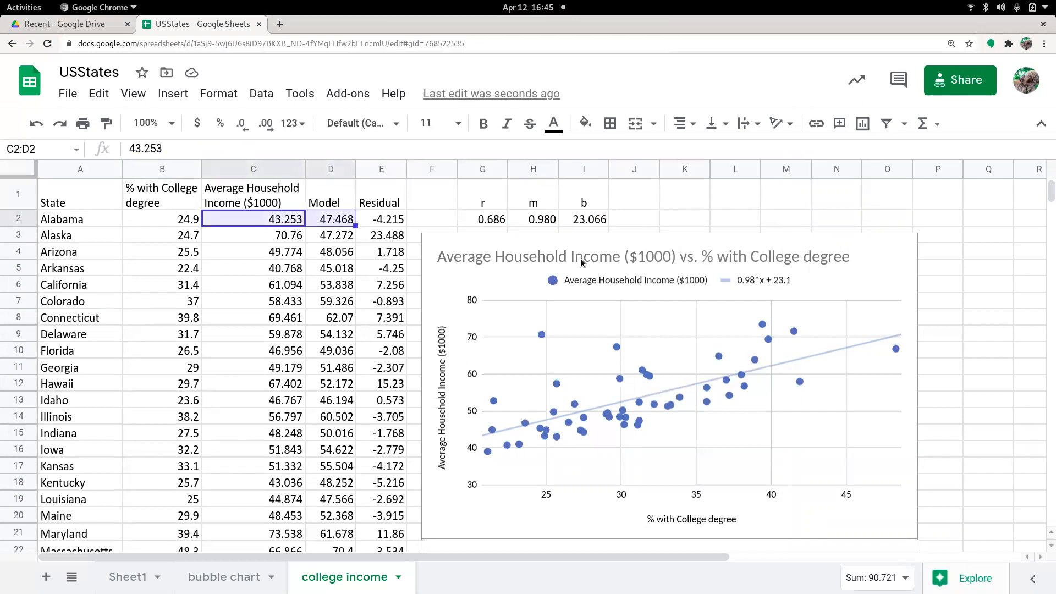
# - Switch back to the OpenBoard whiteboard
pyautogui.moveTo(0, 0)
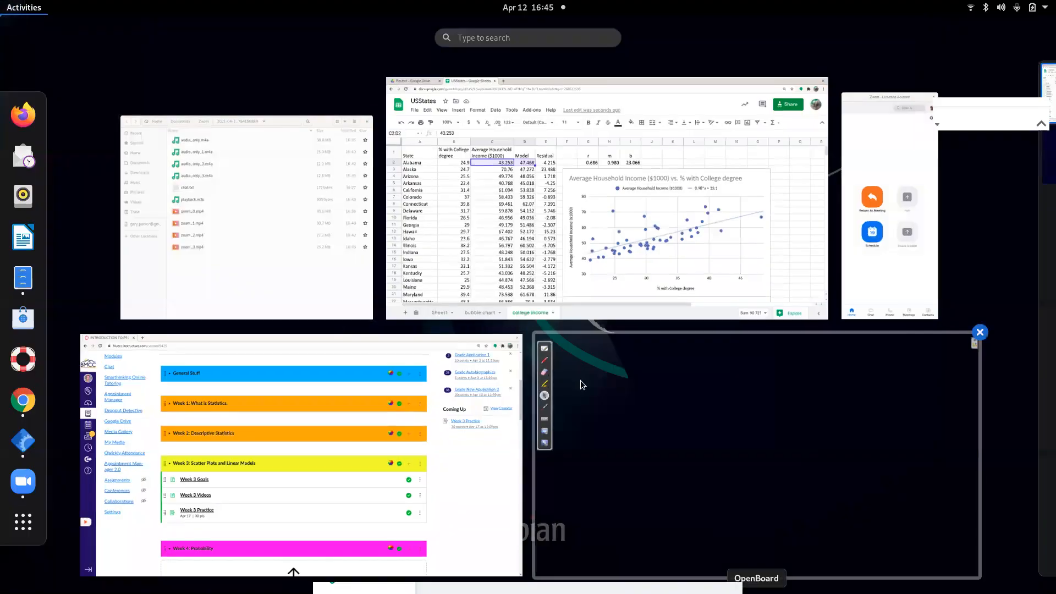
pyautogui.click(563, 356)
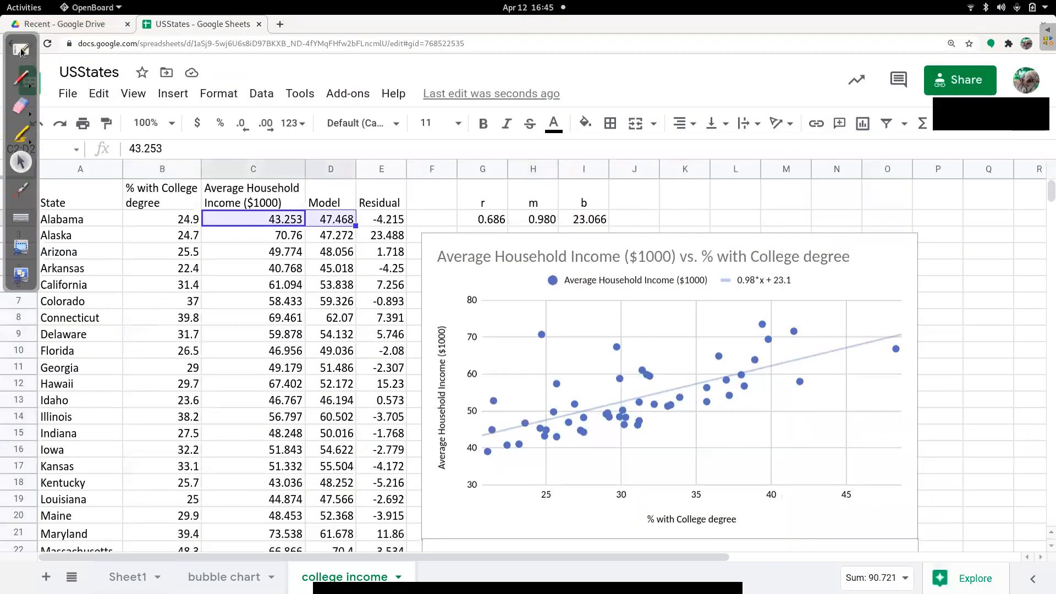
pyautogui.click(23, 52)
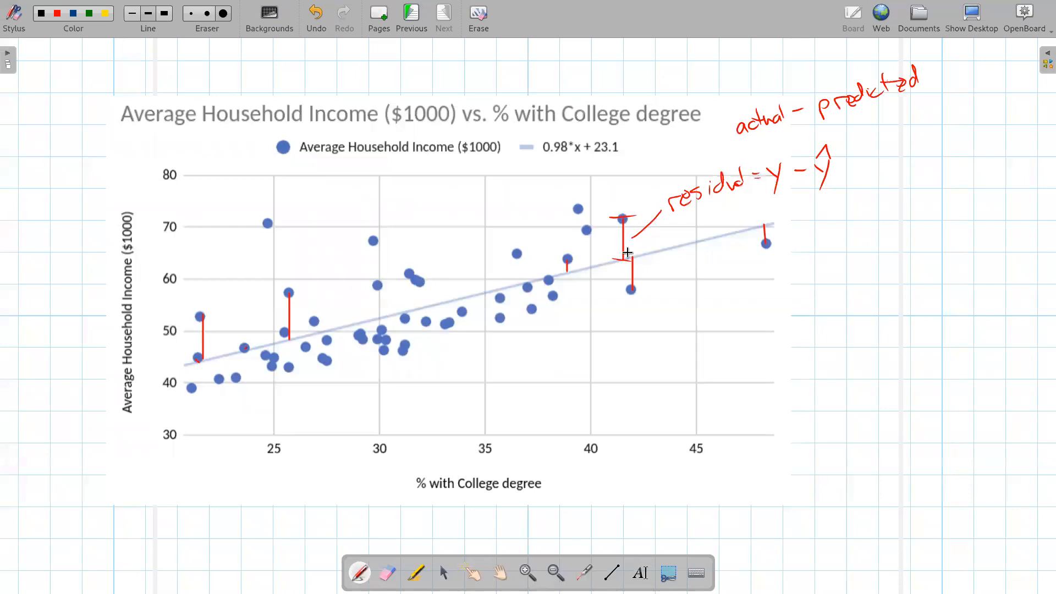